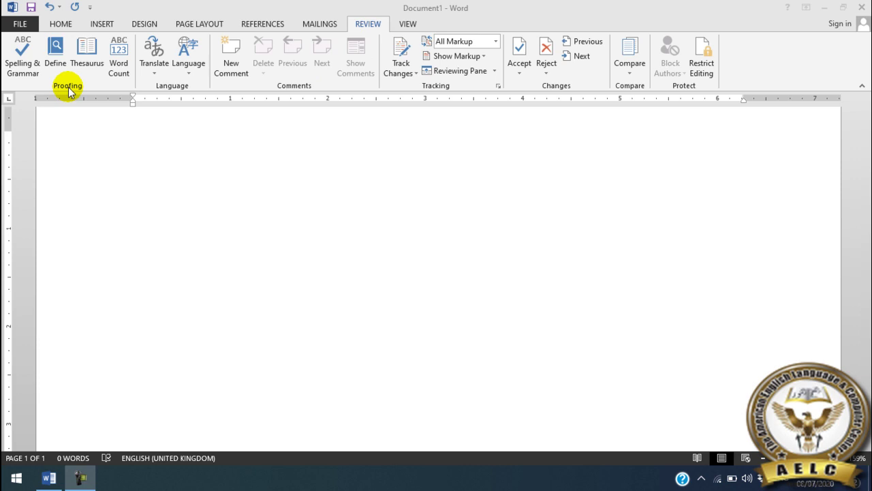
# Step: Fill the blank page with sample paragraphs using the =rand() formula
pyautogui.click(300, 89)
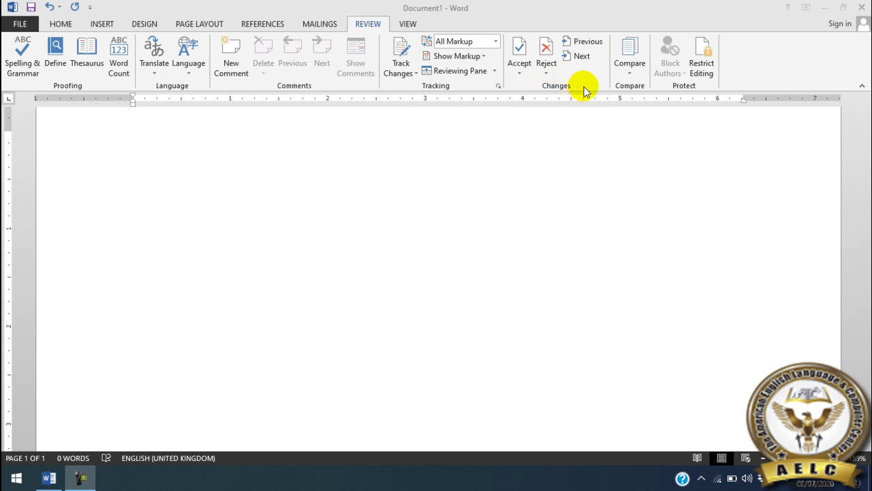
pyautogui.click(623, 86)
pyautogui.click(689, 88)
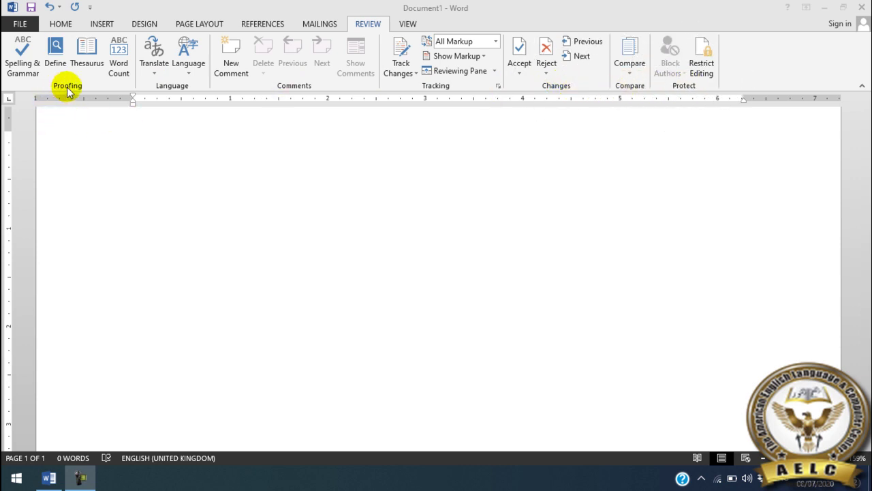
pyautogui.click(76, 142)
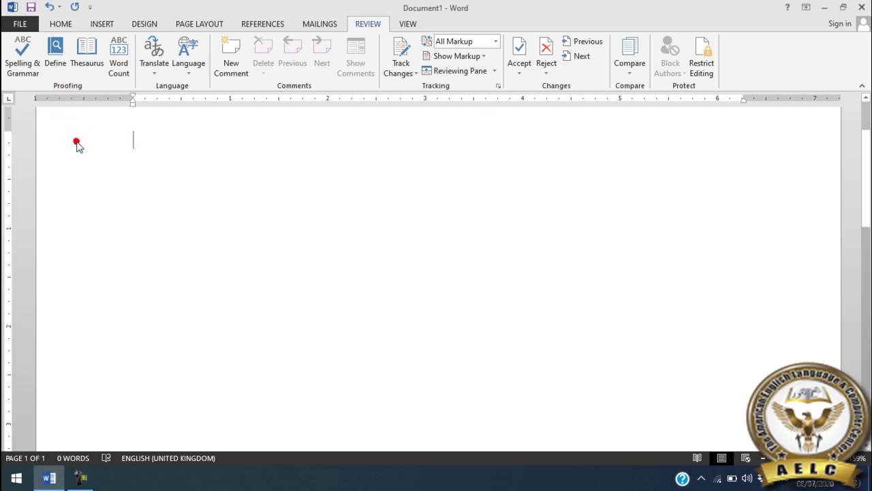
pyautogui.click(26, 79)
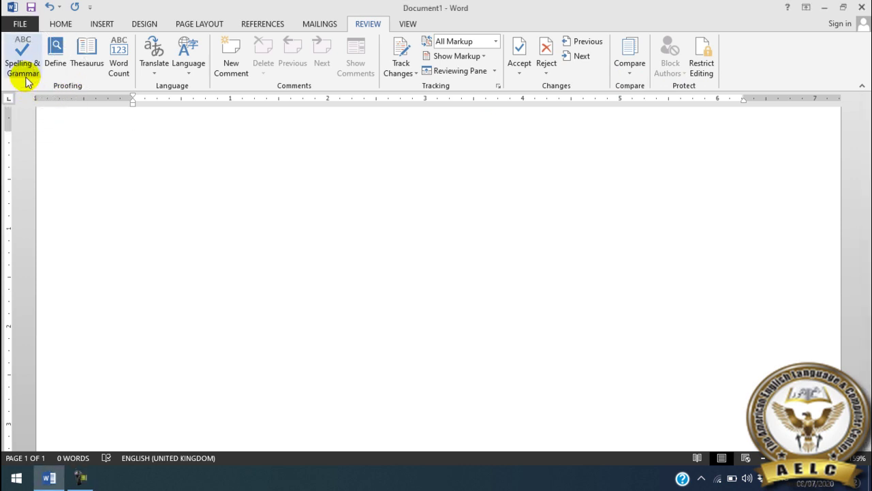
pyautogui.doubleClick(129, 164)
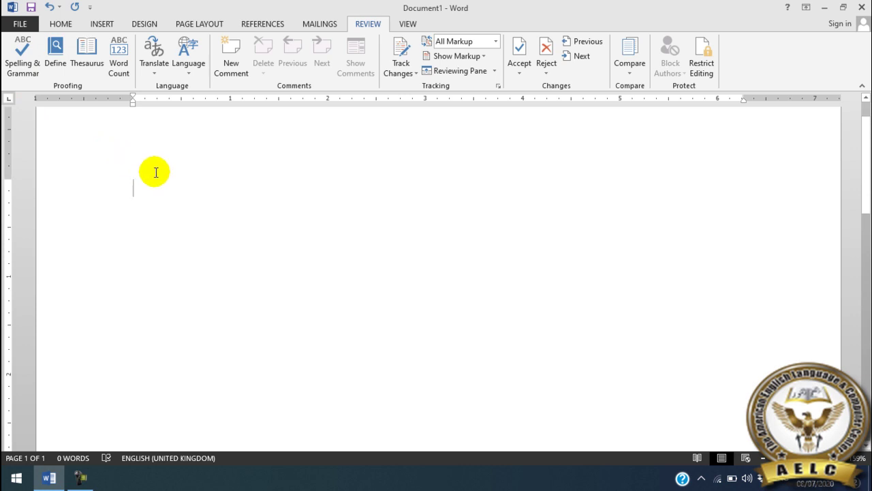
pyautogui.write('=rand')
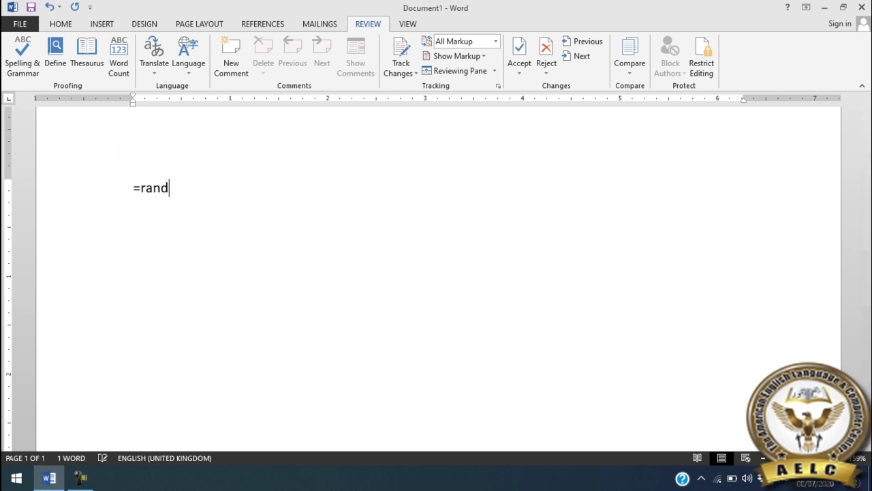
pyautogui.write('()')
pyautogui.press('Return')
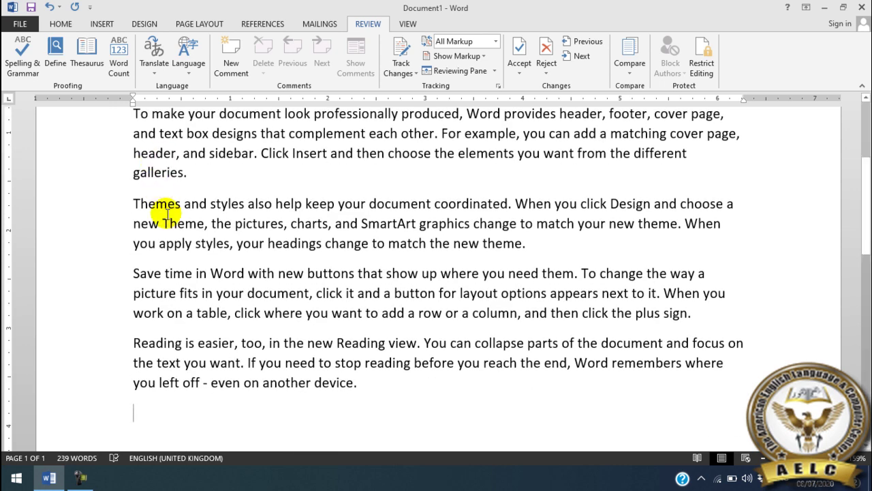
# Step: Misspell 'document' as 'doocument' in the third paragraph
pyautogui.scroll(3, 167, 213)
pyautogui.scroll(2, 171, 218)
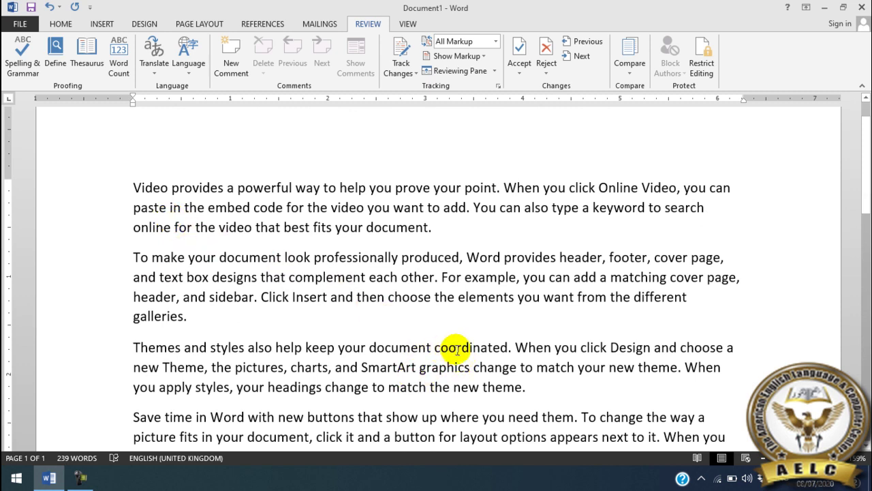
pyautogui.click(385, 347)
pyautogui.write('o')
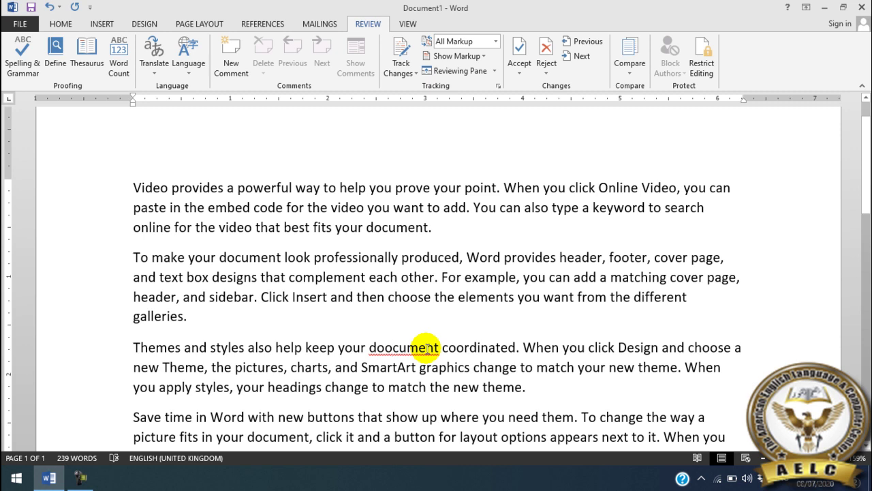
# Step: Fix 'doocument' to 'document' by accepting the Spelling & Grammar suggestion
pyautogui.rightClick(409, 349)
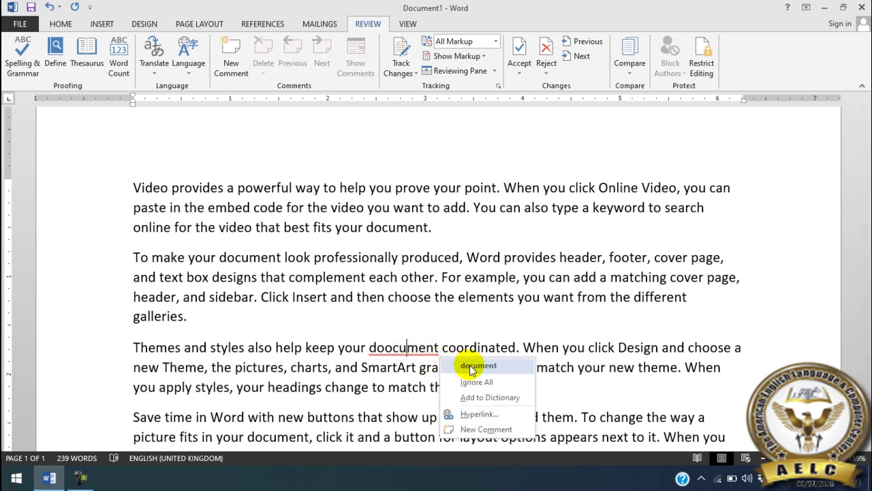
pyautogui.press('Escape')
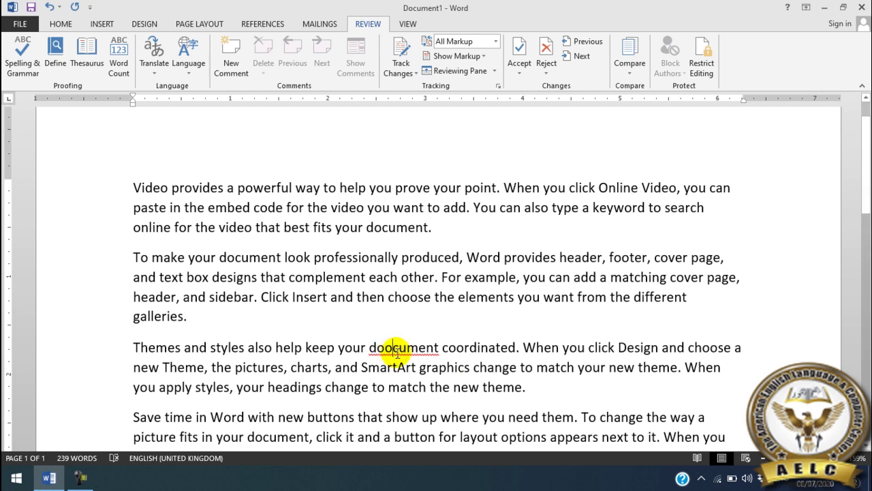
pyautogui.click(18, 68)
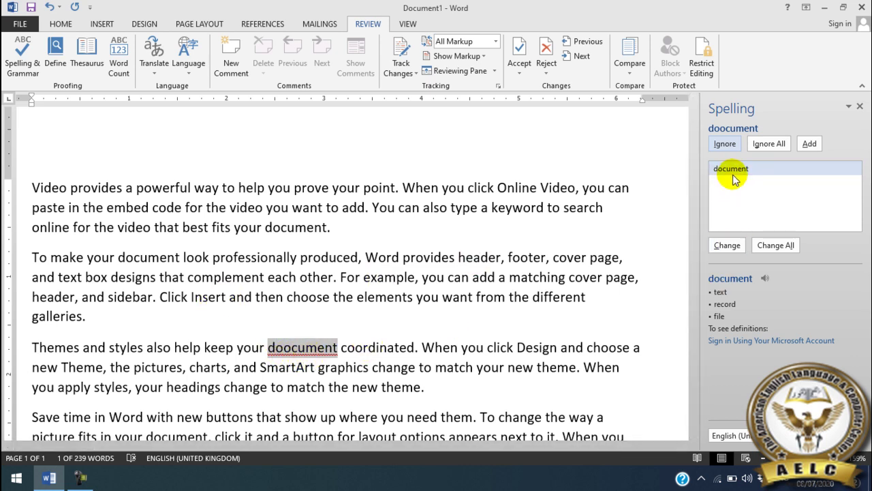
pyautogui.click(727, 245)
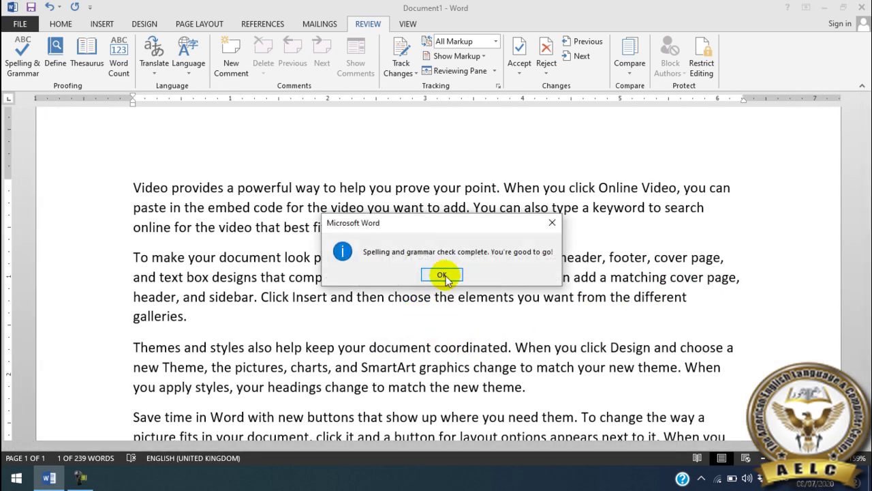
pyautogui.click(441, 275)
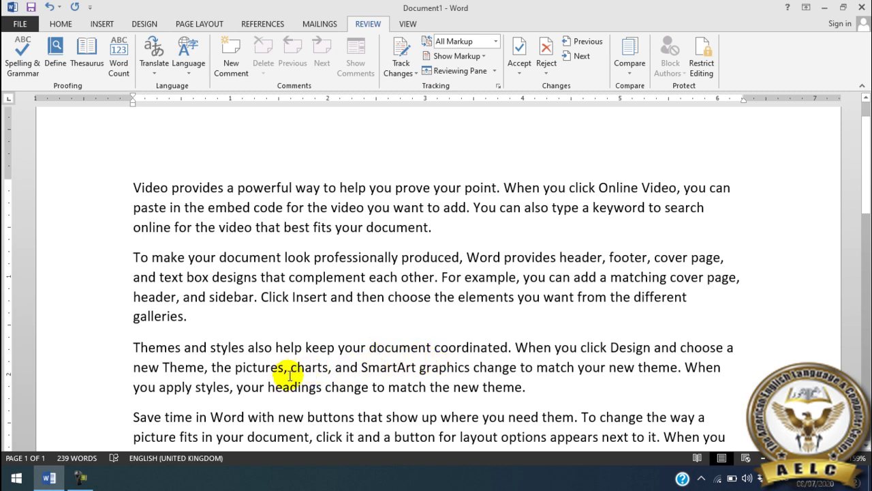
# Step: Change the capital T of 'Themes' to lowercase, making it 'themes'
pyautogui.click(141, 348)
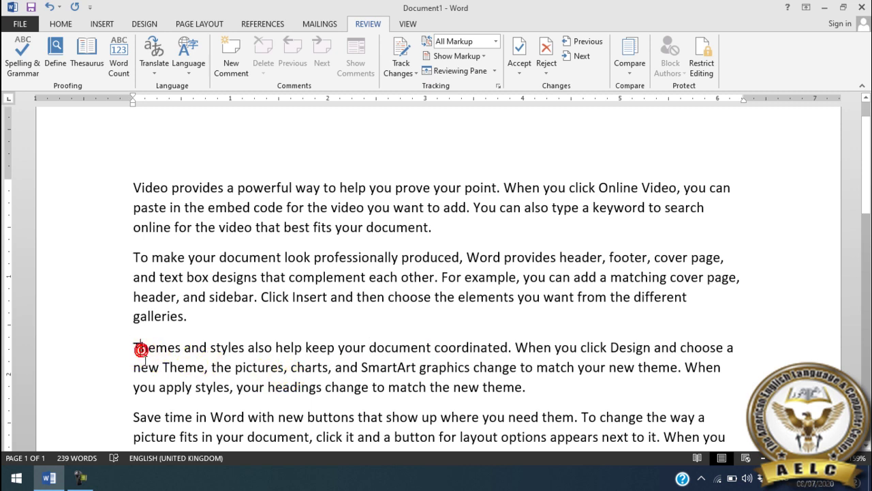
pyautogui.press('BackSpace')
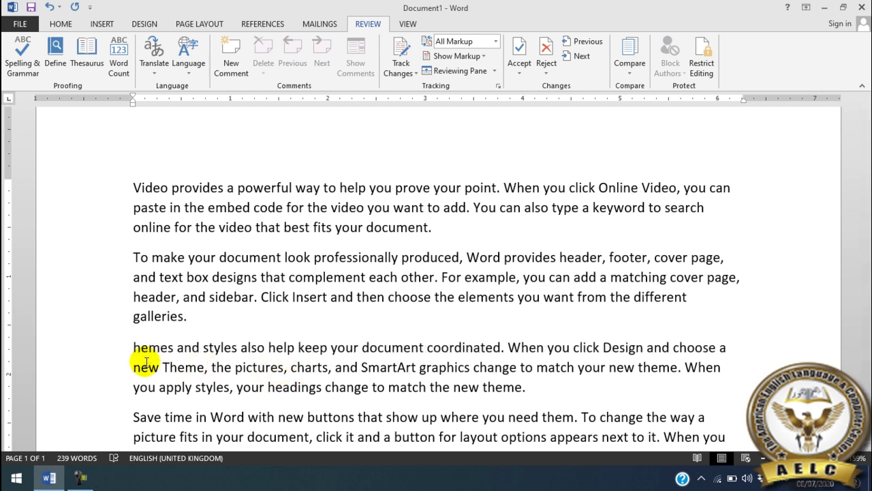
pyautogui.write('t')
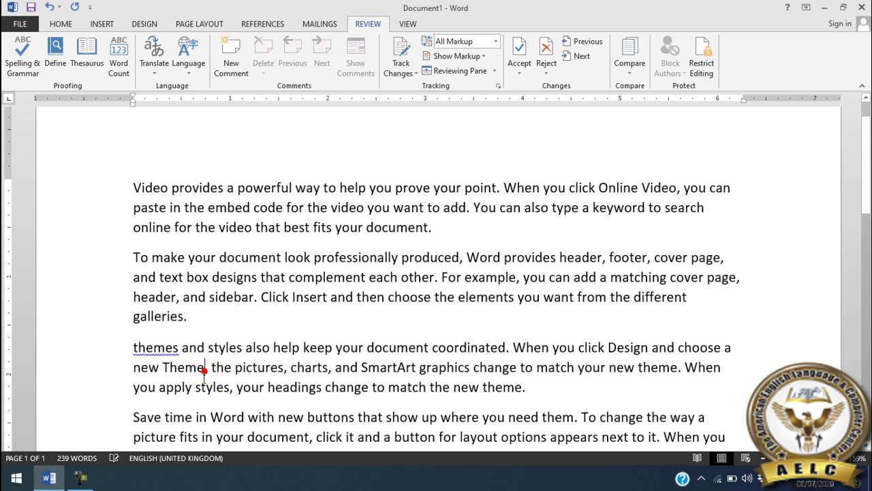
pyautogui.press('Down')
pyautogui.hotkey('ctrl', 'Right')
pyautogui.hotkey('ctrl', 'Right')
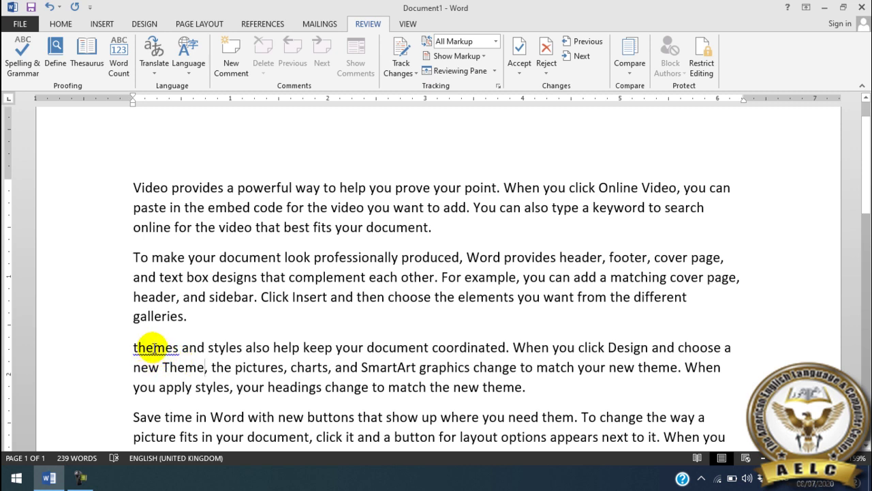
# Step: Restore 'Themes' via the Spelling & Grammar check, then try the dictionary lookup
pyautogui.rightClick(152, 348)
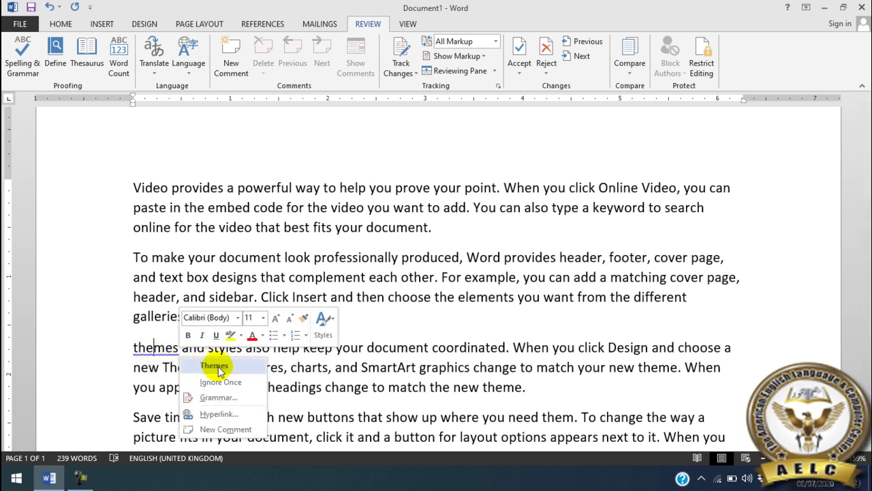
pyautogui.click(149, 349)
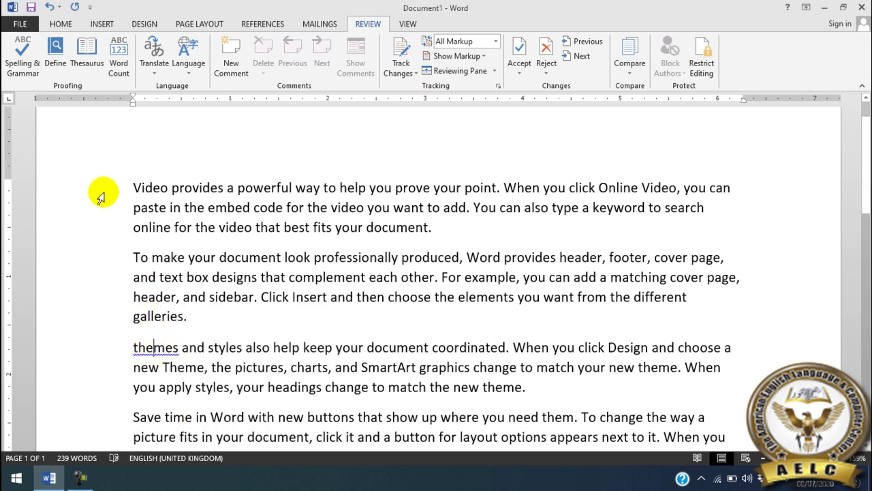
pyautogui.click(23, 62)
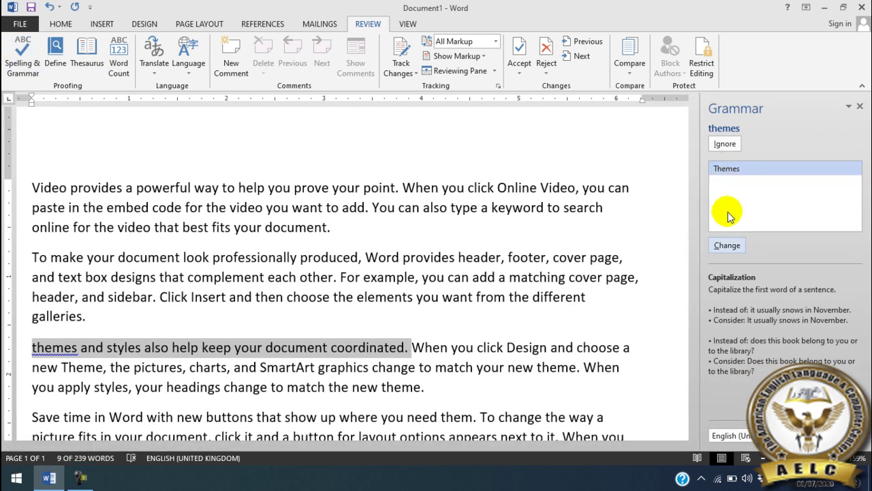
pyautogui.click(726, 245)
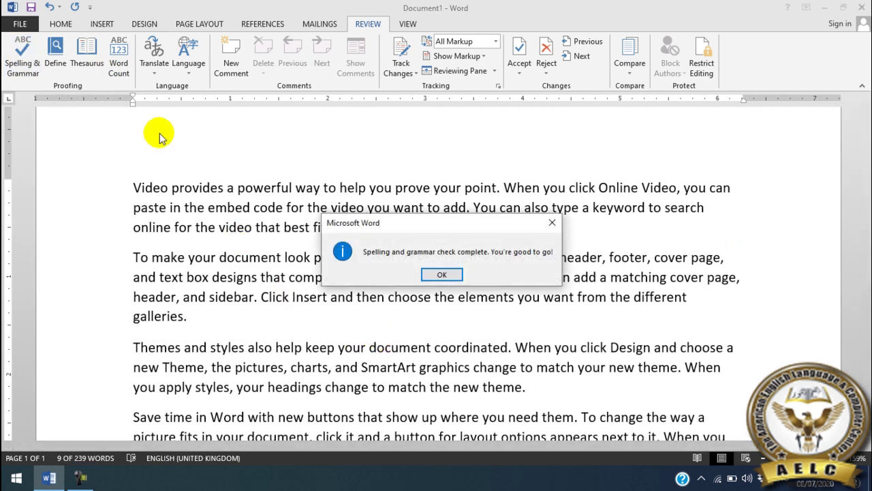
pyautogui.click(442, 274)
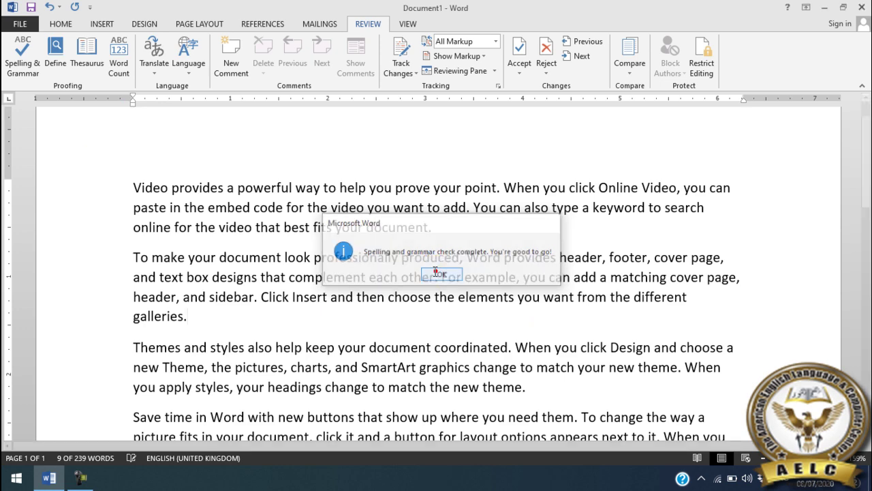
pyautogui.click(56, 62)
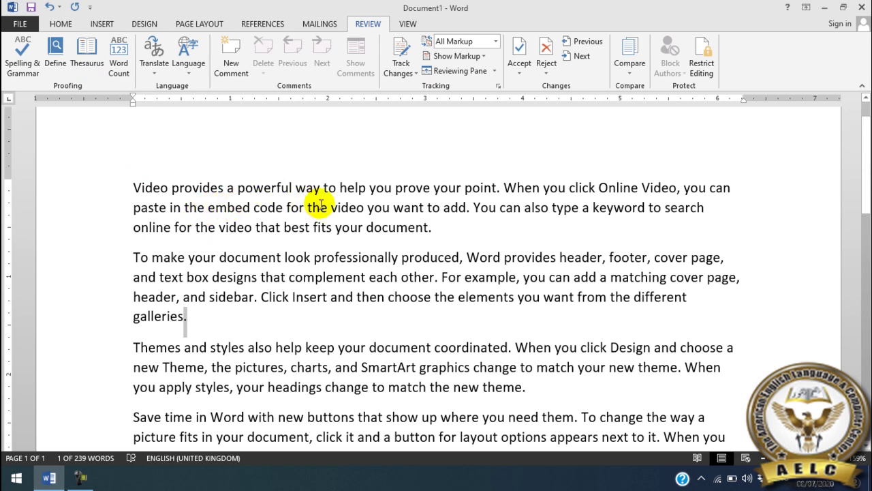
# Step: Select 'help' in the first paragraph and browse its synonyms, such as assistance, aid and support
pyautogui.click(341, 191)
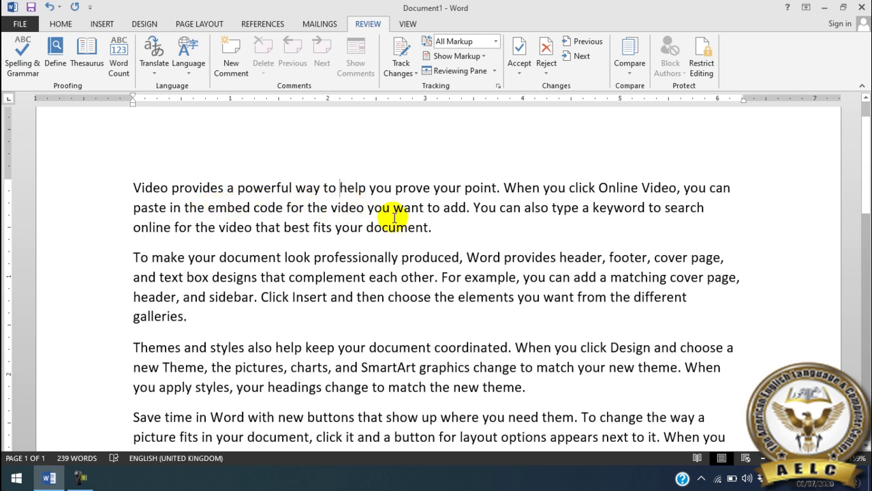
pyautogui.hotkey('ctrl', 'shift', 'Right')
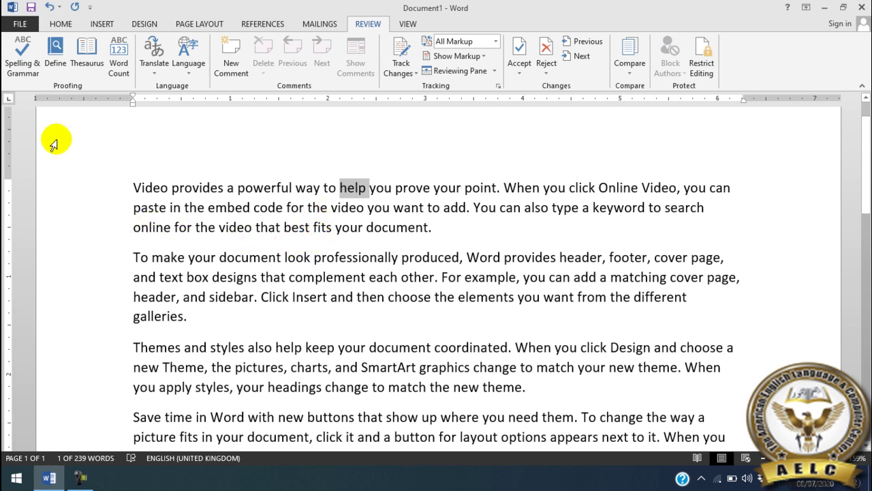
pyautogui.click(87, 69)
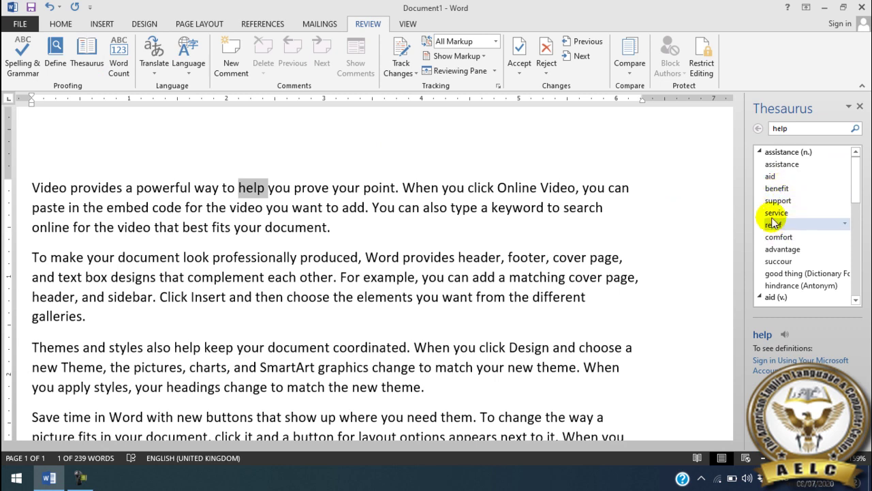
pyautogui.scroll(-3, 782, 223)
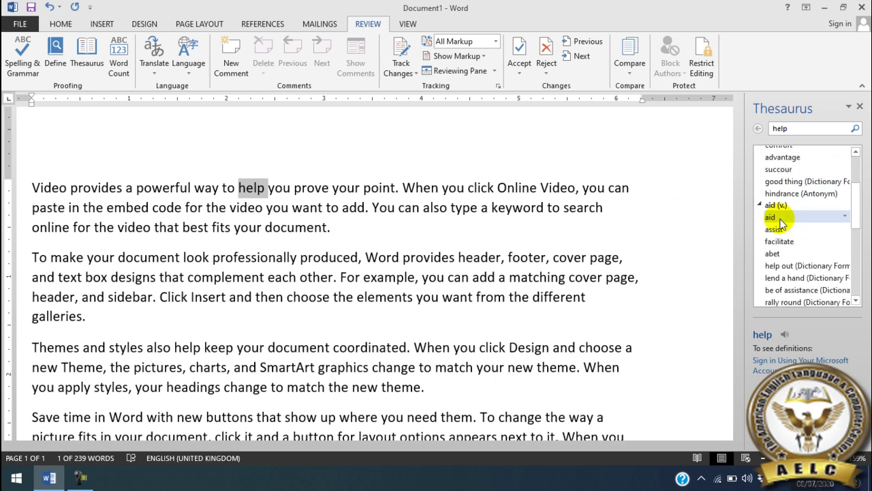
pyautogui.scroll(-2, 782, 223)
pyautogui.scroll(-4, 782, 223)
pyautogui.scroll(3, 782, 224)
pyautogui.scroll(3, 782, 224)
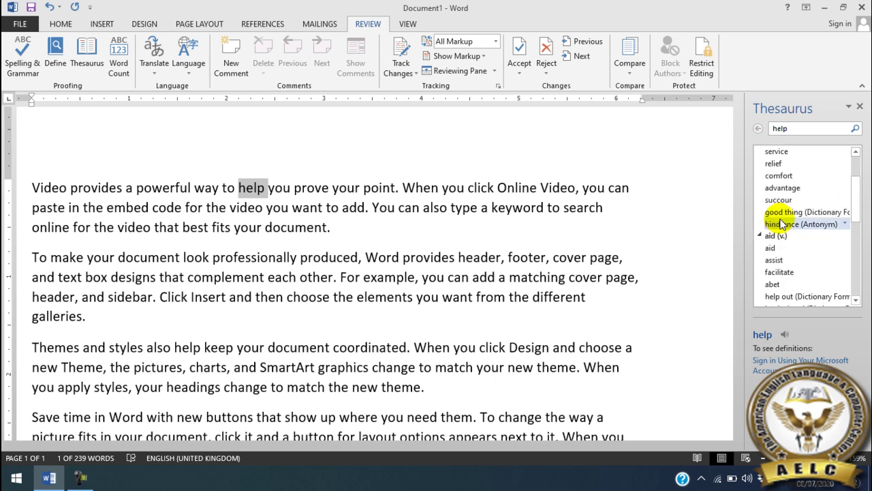
pyautogui.click(333, 229)
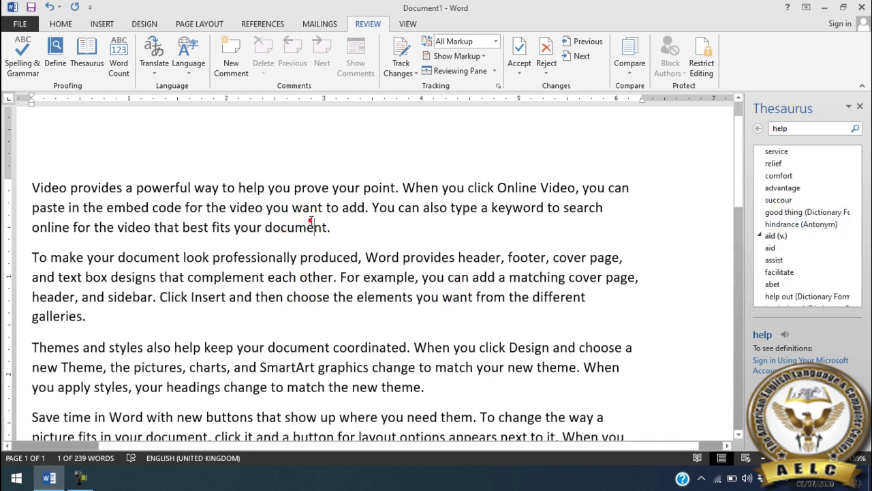
pyautogui.click(118, 63)
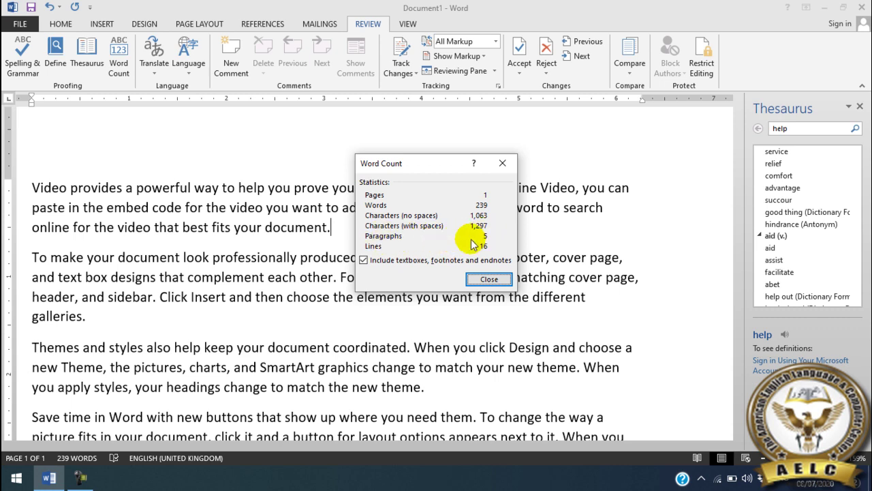
pyautogui.click(489, 278)
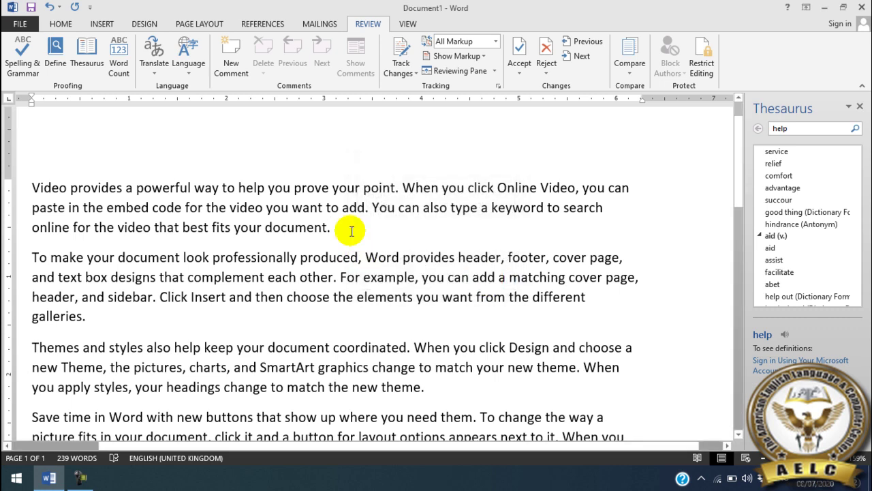
pyautogui.hotkey('ctrl', 'shift', 'Left')
pyautogui.hotkey('ctrl', 'shift', 'Left')
pyautogui.hotkey('ctrl', 'shift', 'Left')
pyautogui.hotkey('ctrl', 'shift', 'Left')
pyautogui.hotkey('ctrl', 'shift', 'Left')
pyautogui.hotkey('ctrl', 'shift', 'Left')
pyautogui.hotkey('ctrl', 'shift', 'Left')
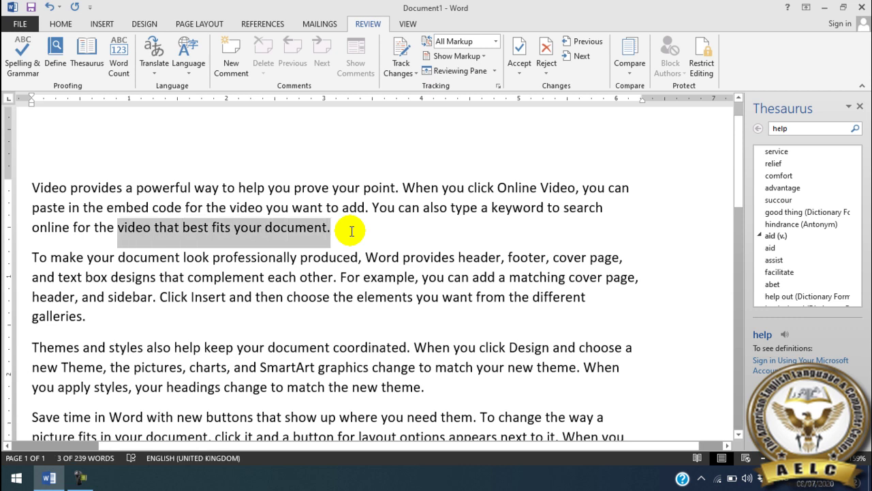
pyautogui.hotkey('ctrl', 'shift', 'Left')
pyautogui.hotkey('ctrl', 'shift', 'Left')
pyautogui.hotkey('ctrl', 'shift', 'Left')
pyautogui.hotkey('ctrl', 'shift', 'Up')
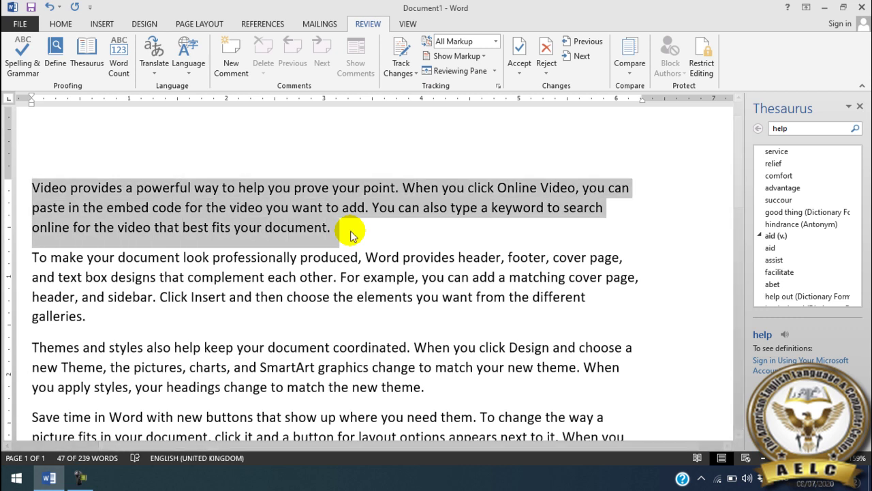
pyautogui.click(117, 60)
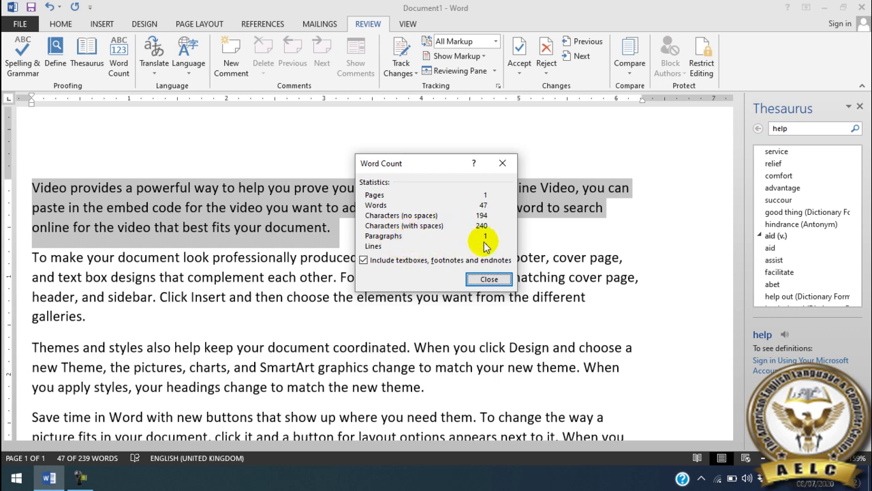
pyautogui.click(489, 279)
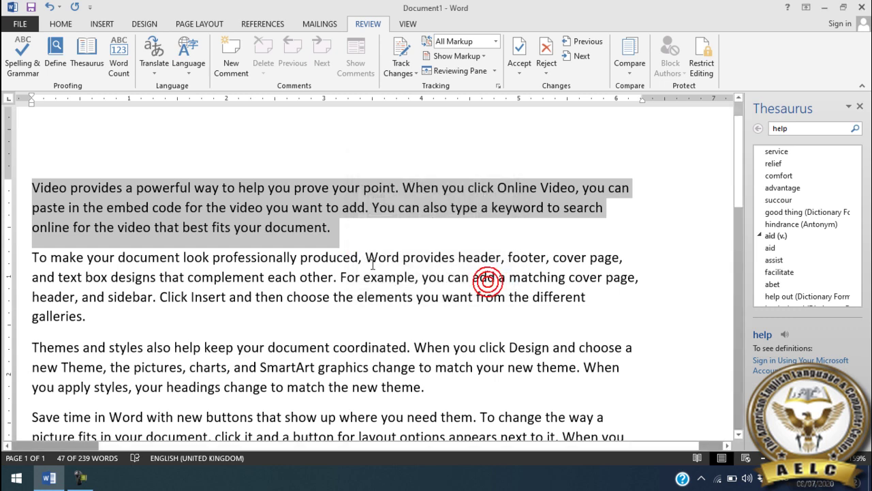
pyautogui.click(343, 237)
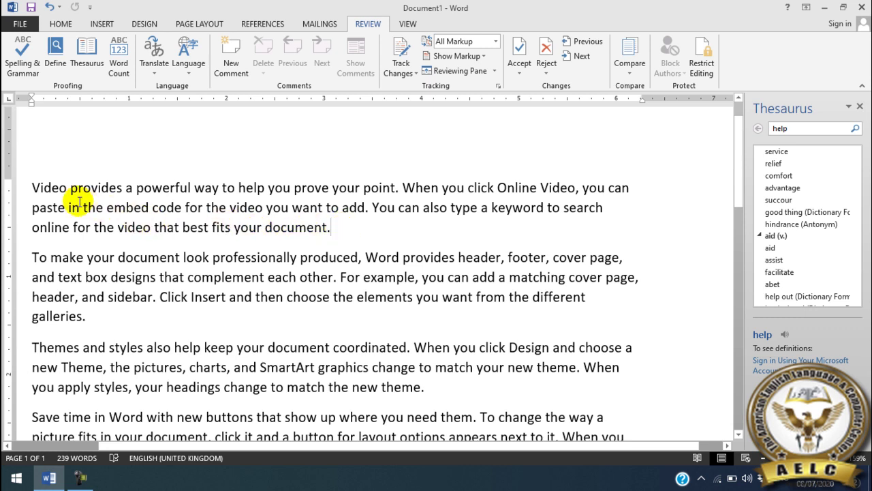
# Step: Translate 'Video provides' into Urdu, then close the Thesaurus and Research panes
pyautogui.click(32, 187)
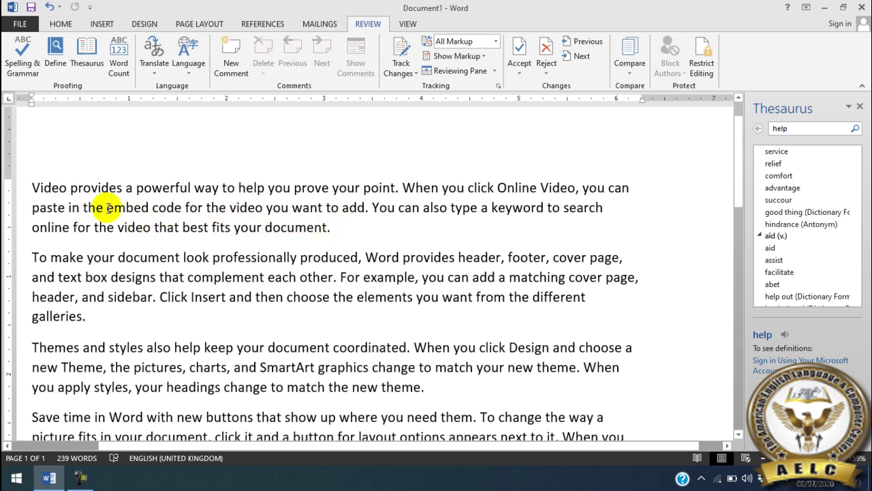
pyautogui.hotkey('ctrl', 'shift', 'Right')
pyautogui.hotkey('ctrl', 'shift', 'Right')
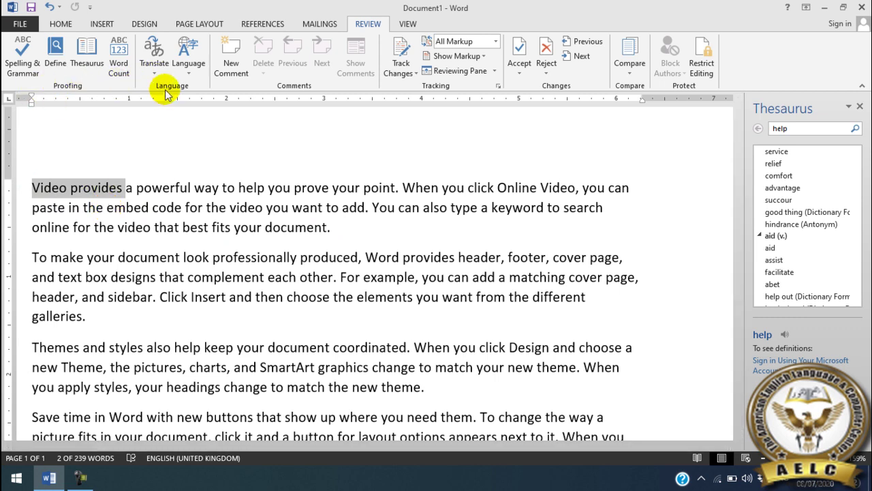
pyautogui.click(154, 72)
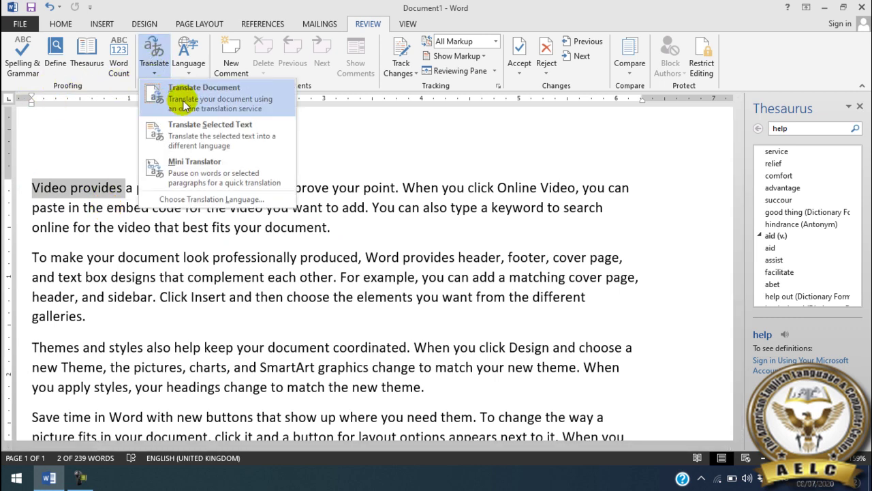
pyautogui.click(190, 138)
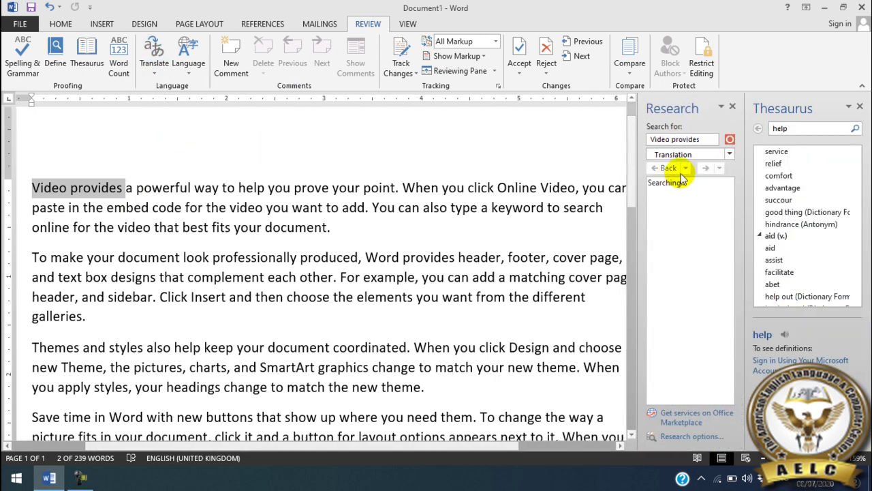
pyautogui.click(861, 107)
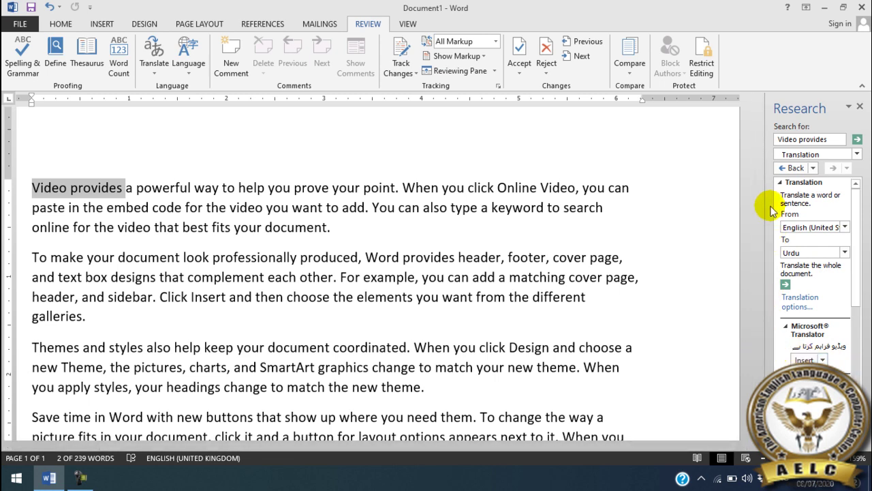
pyautogui.click(860, 106)
pyautogui.click(449, 232)
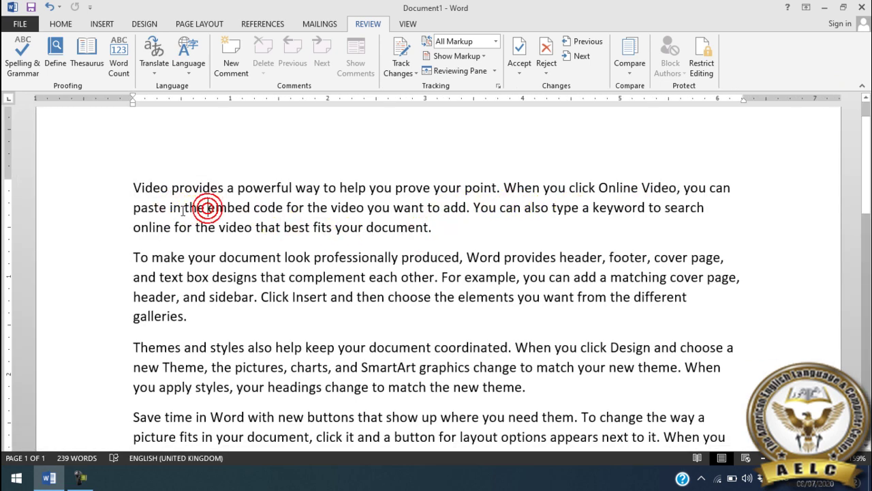
pyautogui.click(133, 191)
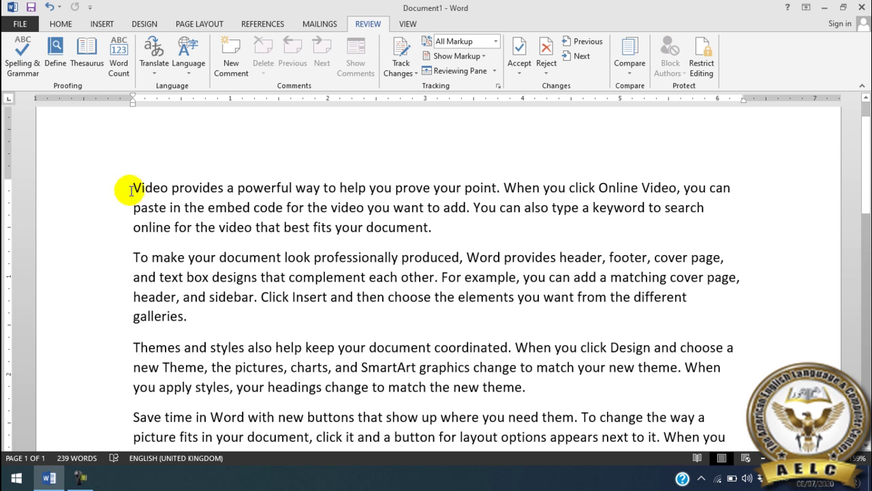
pyautogui.hotkey('ctrl', 'shift', 'Right')
pyautogui.hotkey('ctrl', 'shift', 'Right')
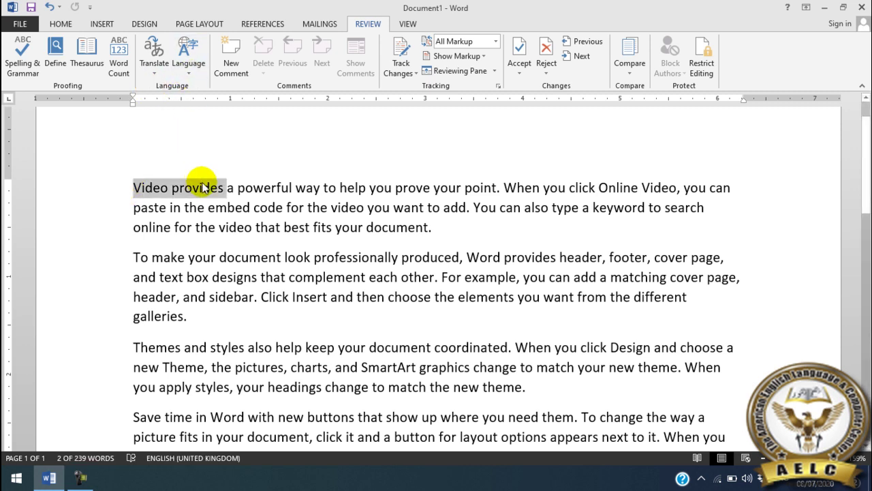
pyautogui.click(154, 58)
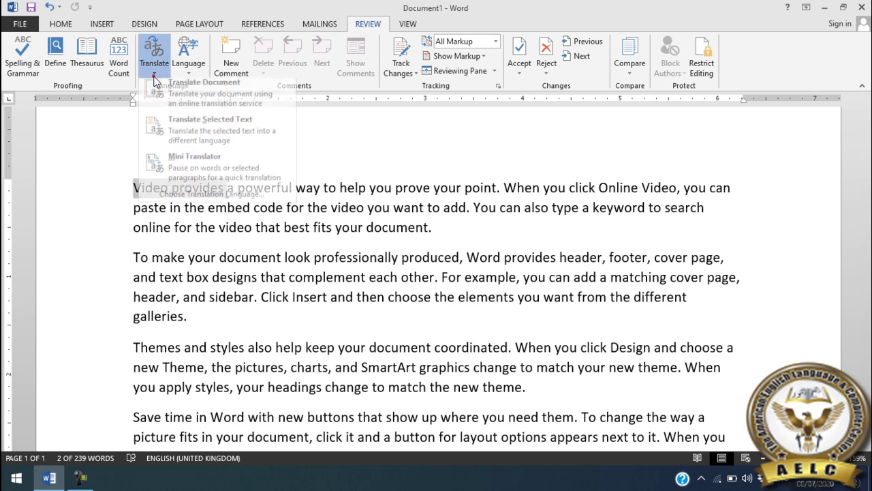
pyautogui.click(178, 125)
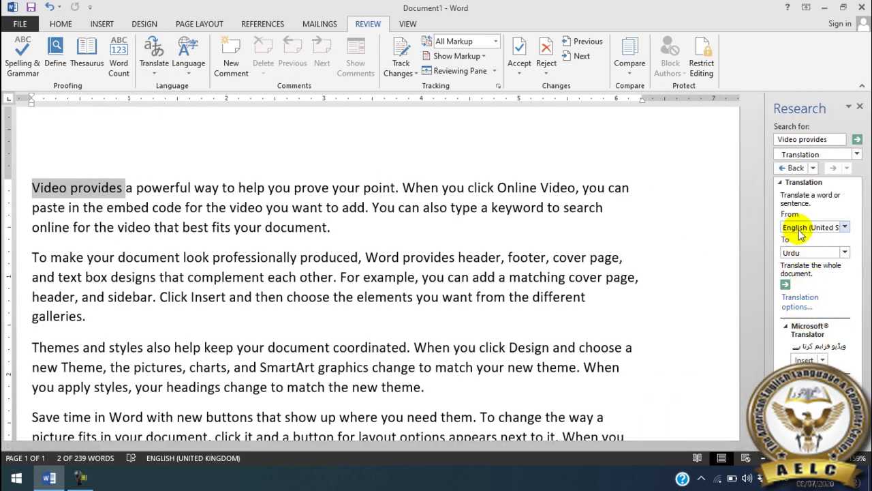
pyautogui.click(846, 253)
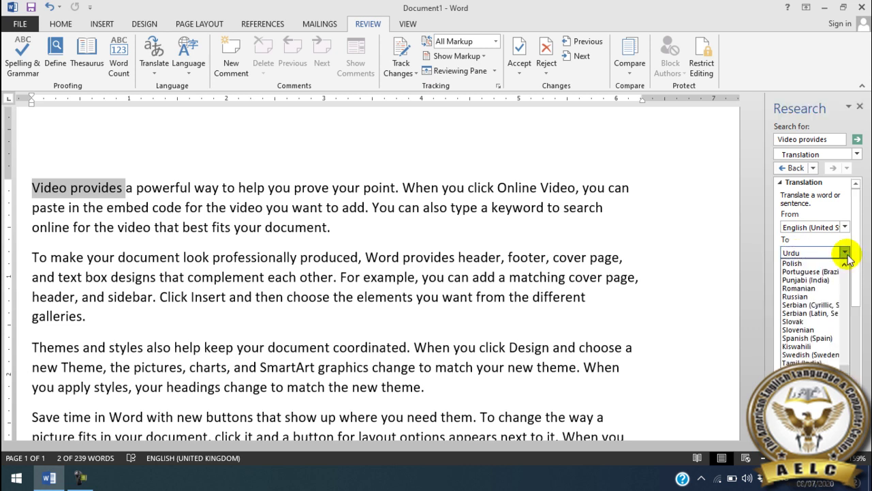
pyautogui.scroll(3, 803, 359)
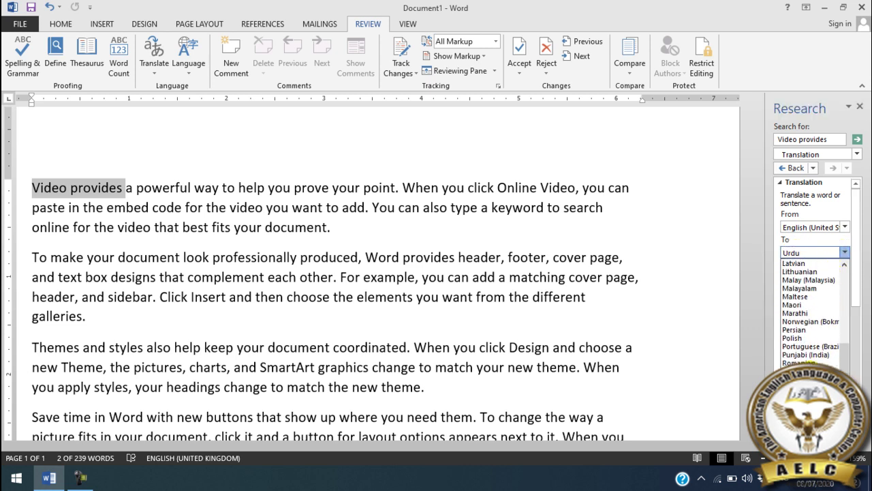
pyautogui.scroll(4, 810, 313)
pyautogui.scroll(5, 810, 313)
pyautogui.scroll(3, 809, 313)
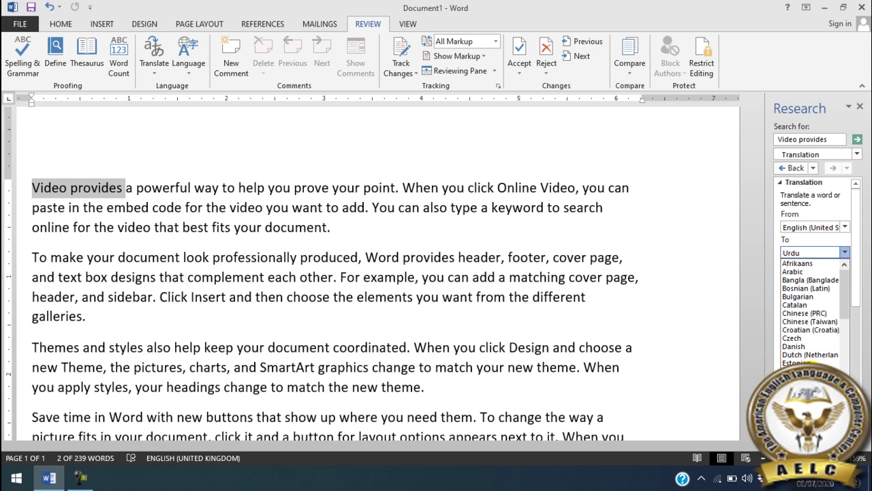
pyautogui.click(845, 253)
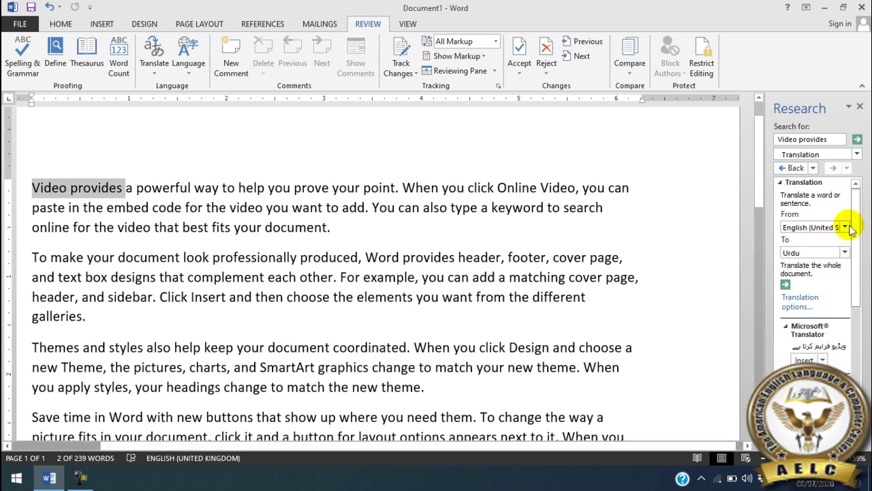
pyautogui.click(860, 106)
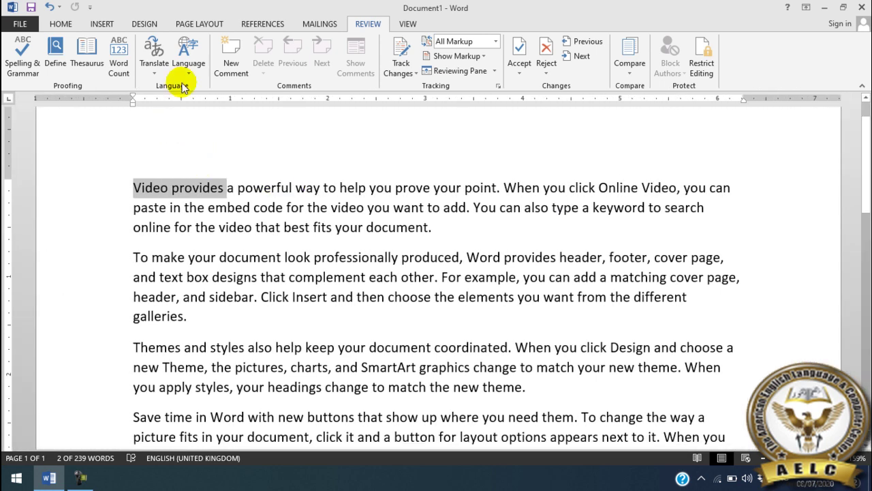
pyautogui.click(184, 58)
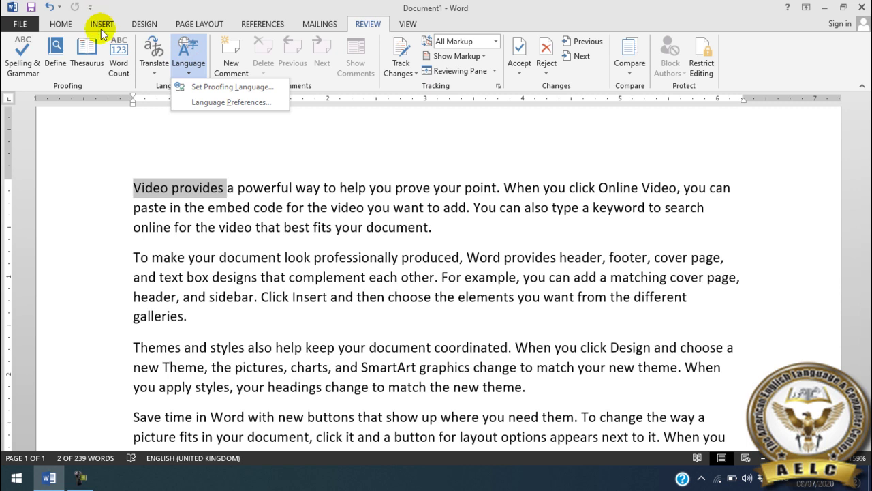
pyautogui.click(199, 86)
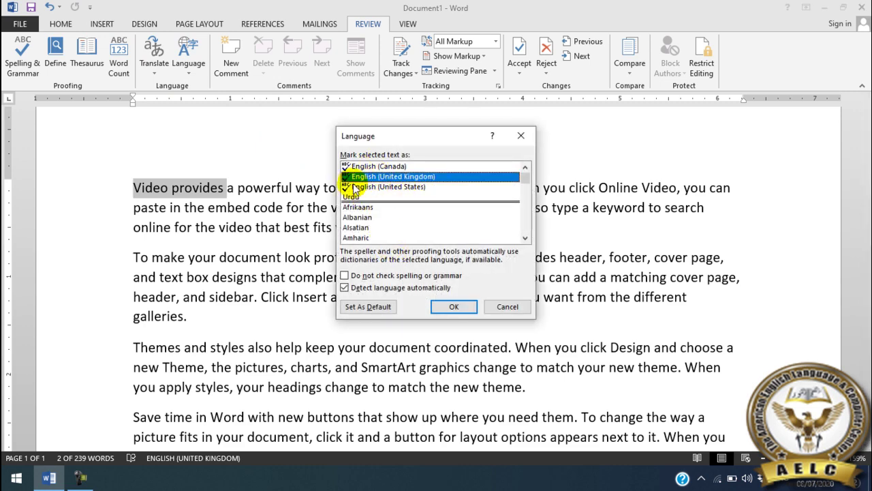
pyautogui.click(383, 185)
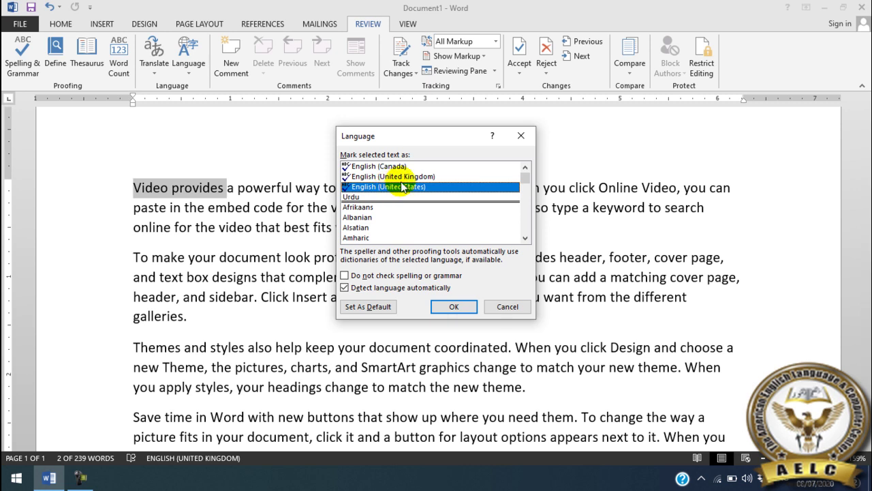
pyautogui.click(357, 196)
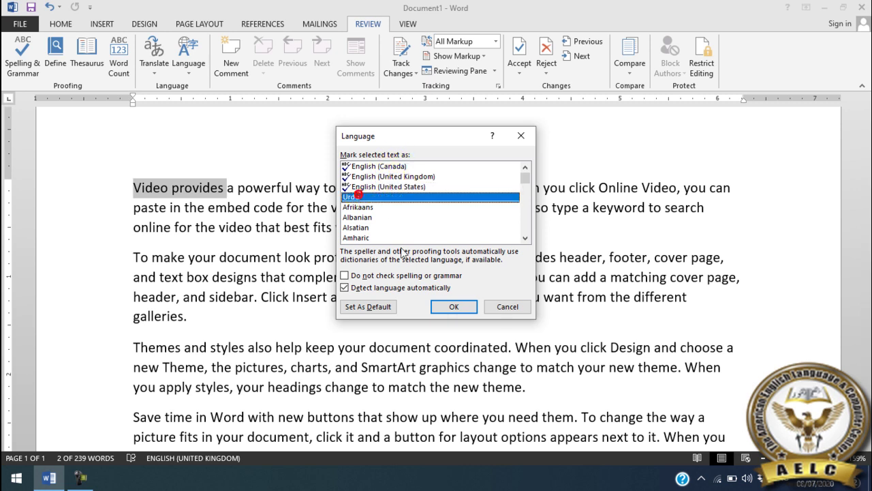
pyautogui.click(503, 308)
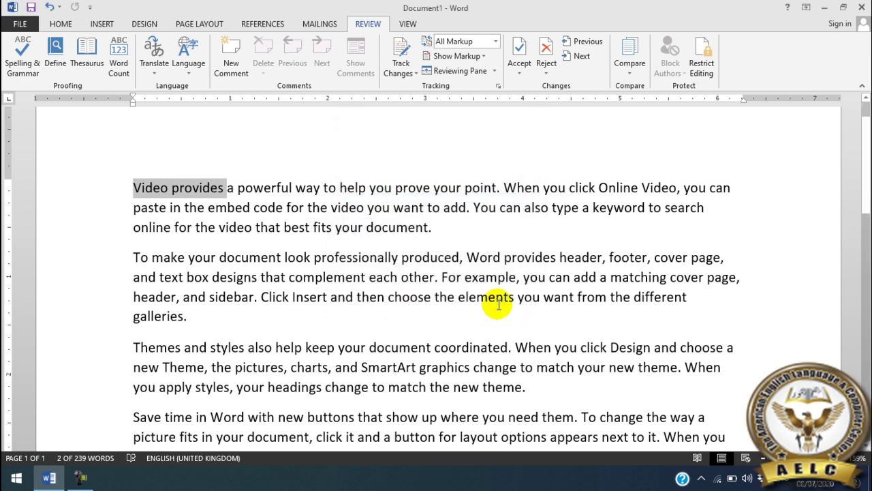
# Step: Attach a comment spelling out the abbreviation AELC
pyautogui.click(229, 225)
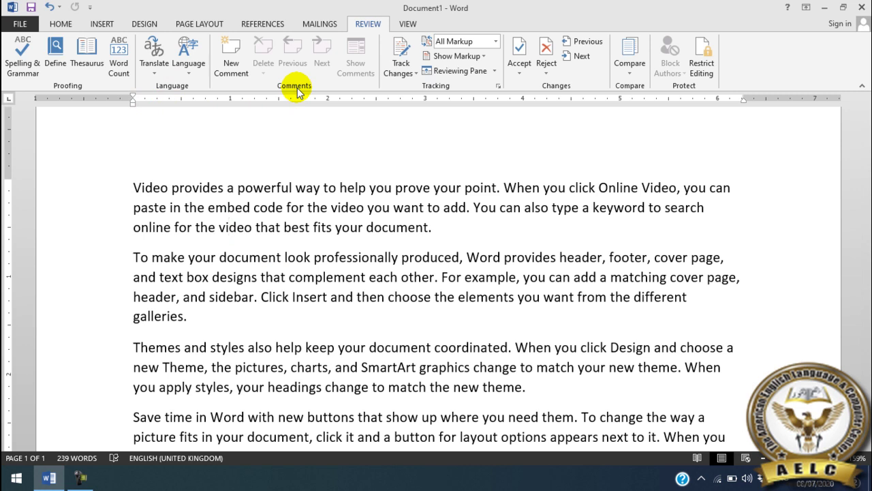
pyautogui.click(429, 231)
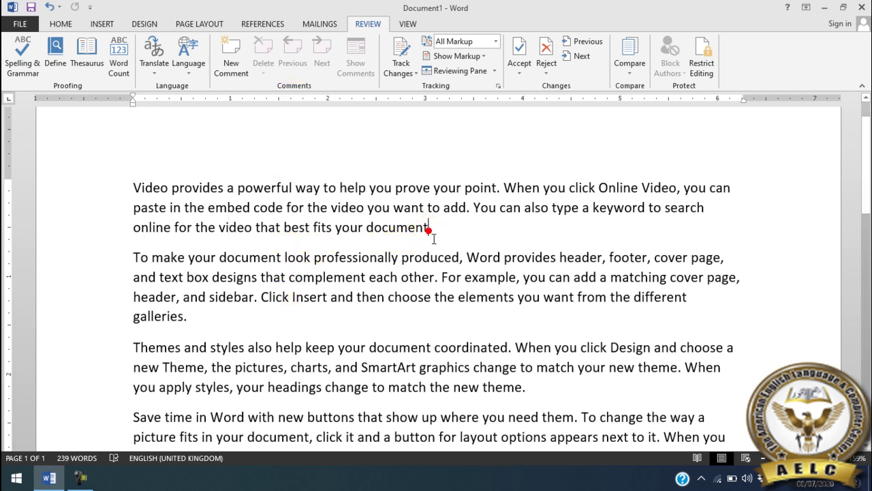
pyautogui.click(445, 231)
pyautogui.write('AELC')
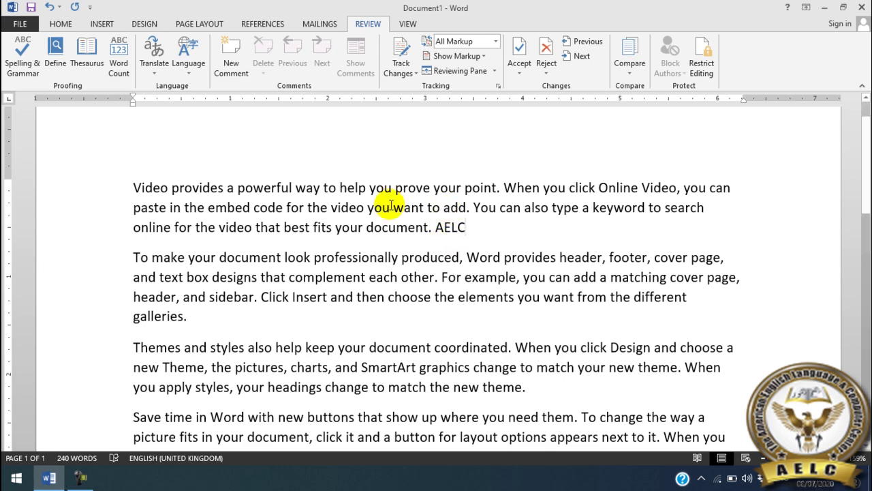
pyautogui.click(227, 68)
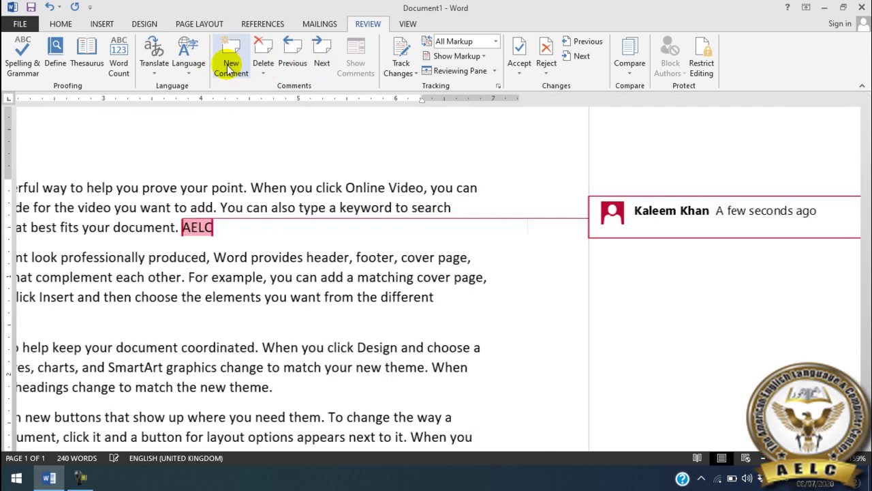
pyautogui.write('The')
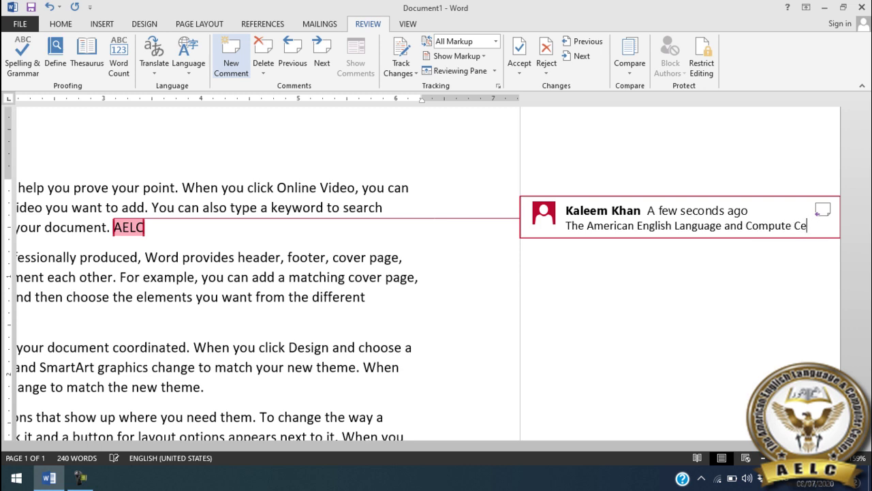
pyautogui.press('BackSpace')
pyautogui.press('BackSpace')
pyautogui.press('BackSpace')
pyautogui.write('nter')
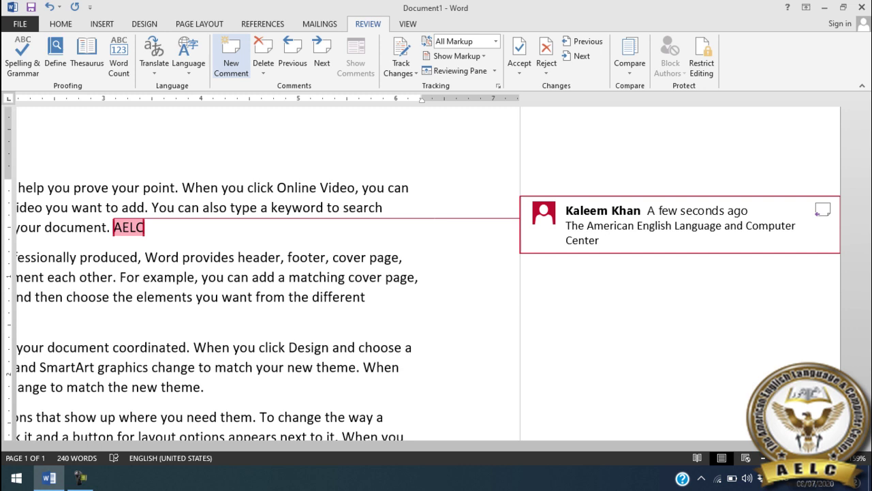
pyautogui.click(201, 387)
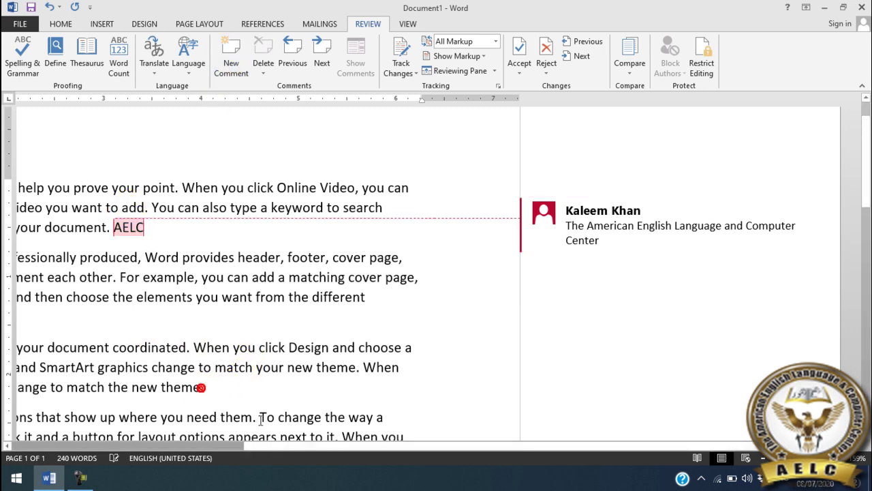
# Step: Add the comment 'Allied bank limited' to the word ABL
pyautogui.click(219, 395)
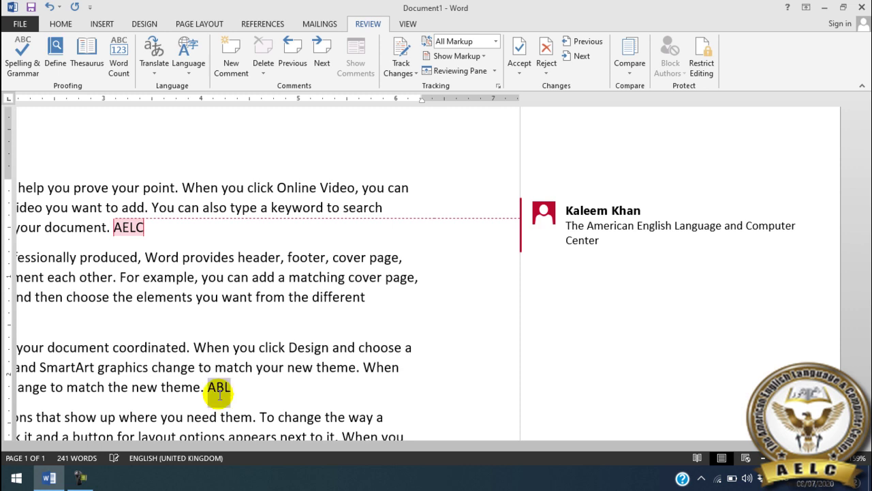
pyautogui.doubleClick(220, 394)
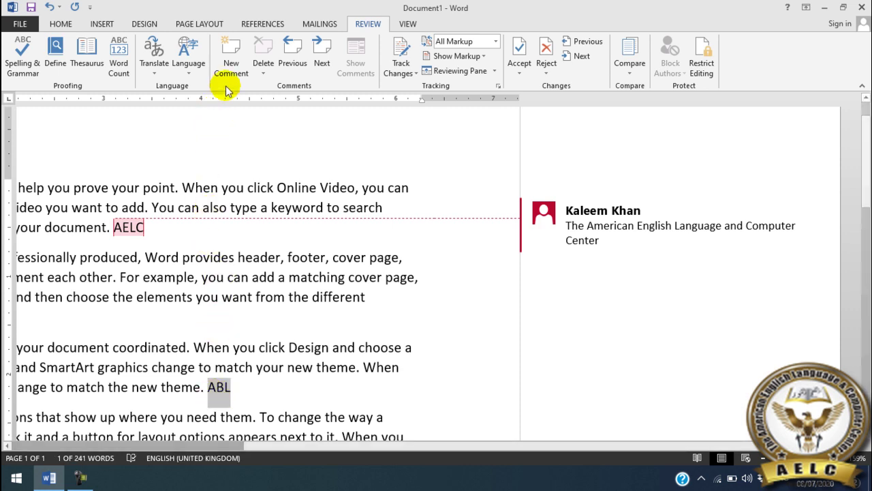
pyautogui.click(229, 64)
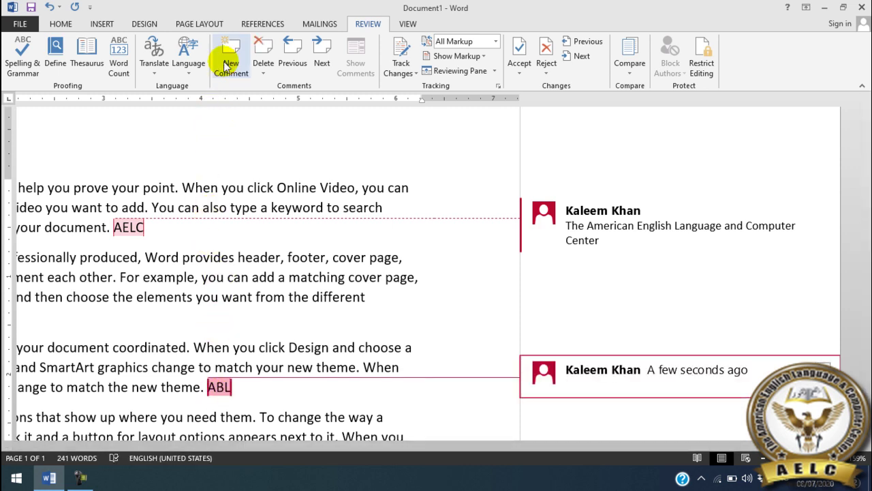
pyautogui.write('Allied b')
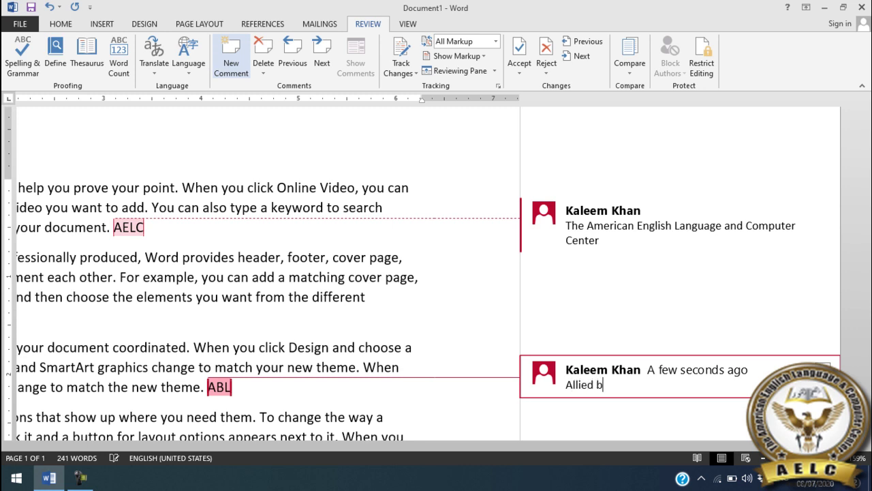
pyautogui.write('nk ')
pyautogui.write('limited')
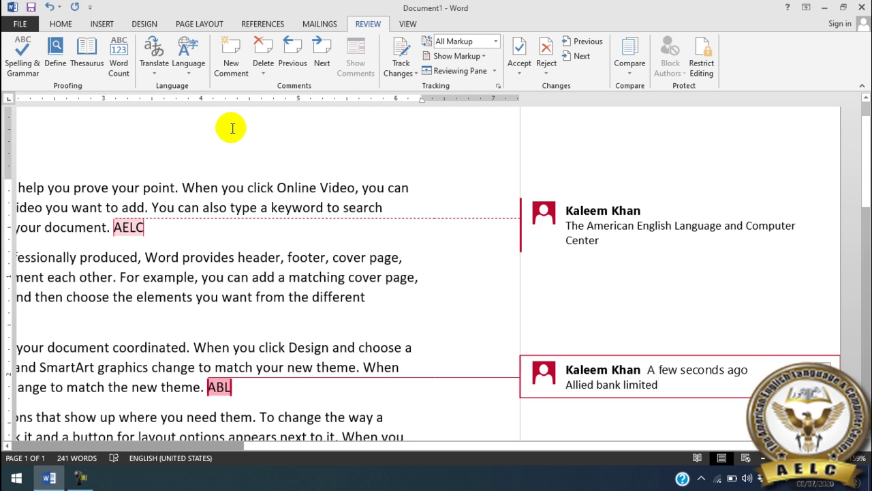
# Step: Step through the AELC and ABL comments, then delete all comments in the document
pyautogui.click(258, 77)
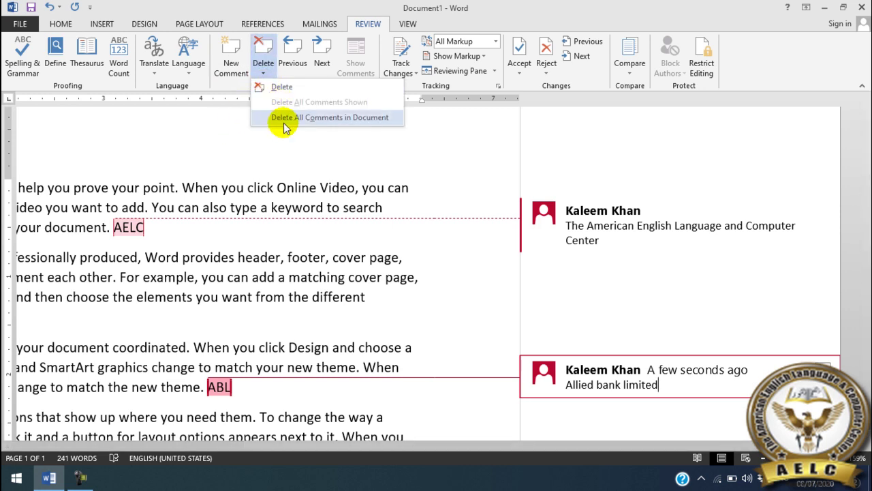
pyautogui.click(290, 65)
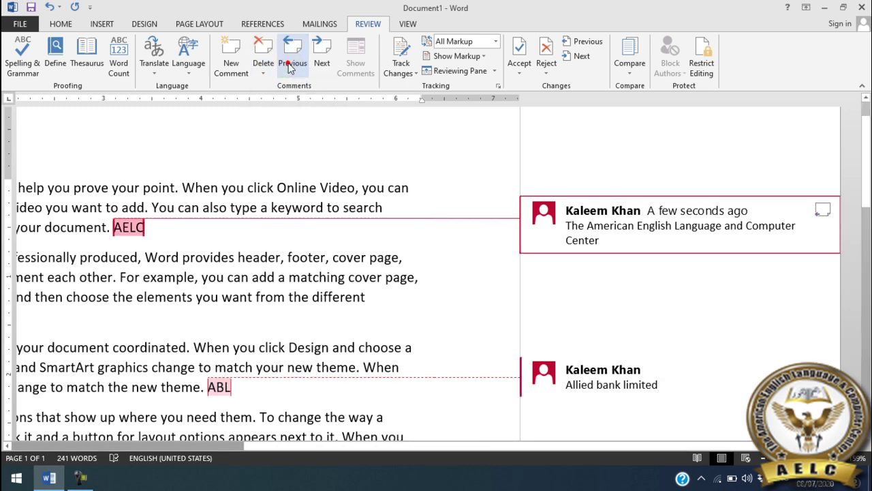
pyautogui.click(290, 65)
pyautogui.click(319, 59)
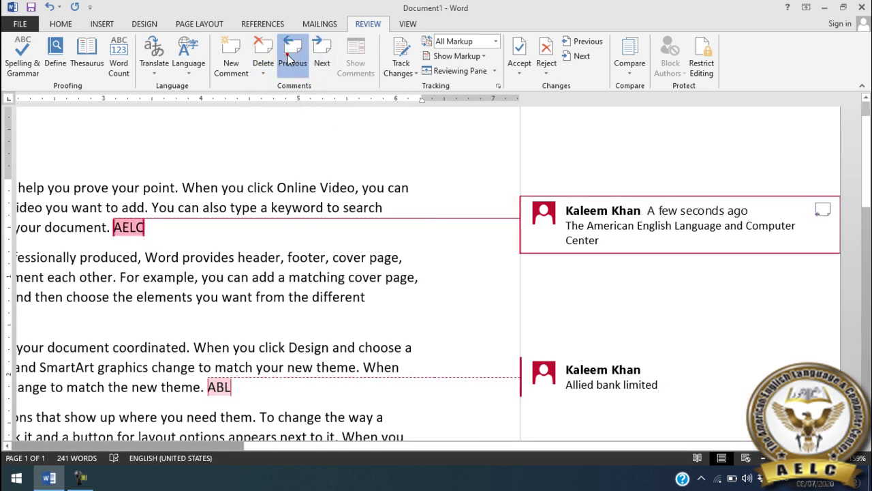
pyautogui.click(290, 60)
pyautogui.click(319, 60)
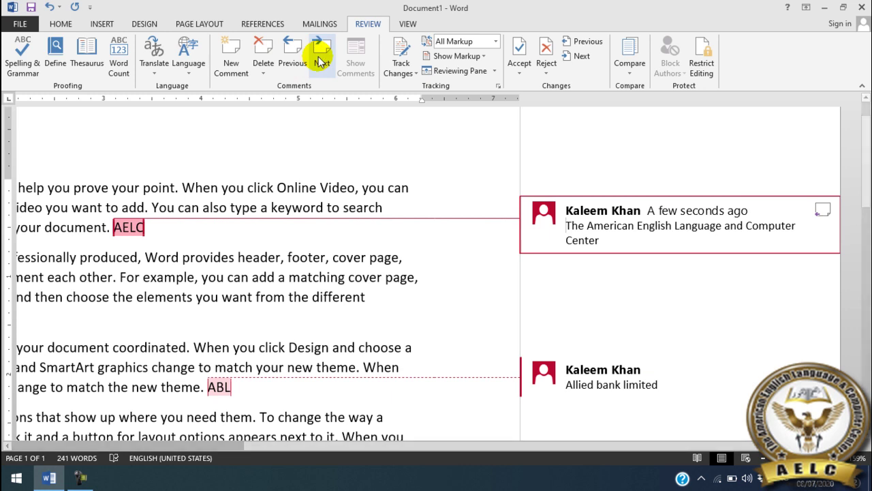
pyautogui.click(264, 74)
pyautogui.click(289, 116)
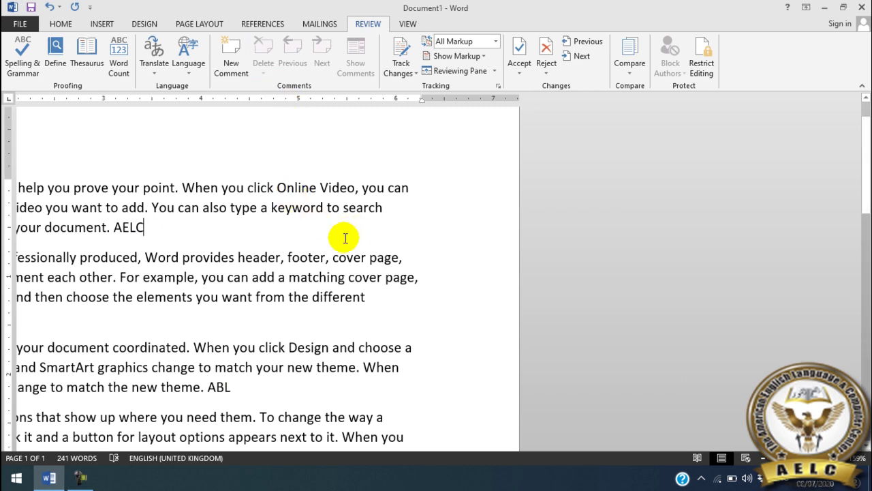
# Step: Start a new blank document with Ctrl+N
pyautogui.click(332, 347)
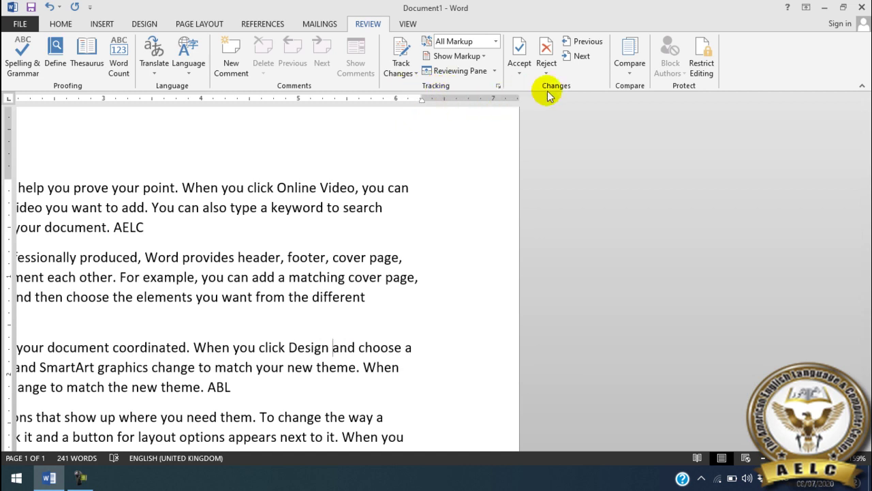
pyautogui.click(278, 229)
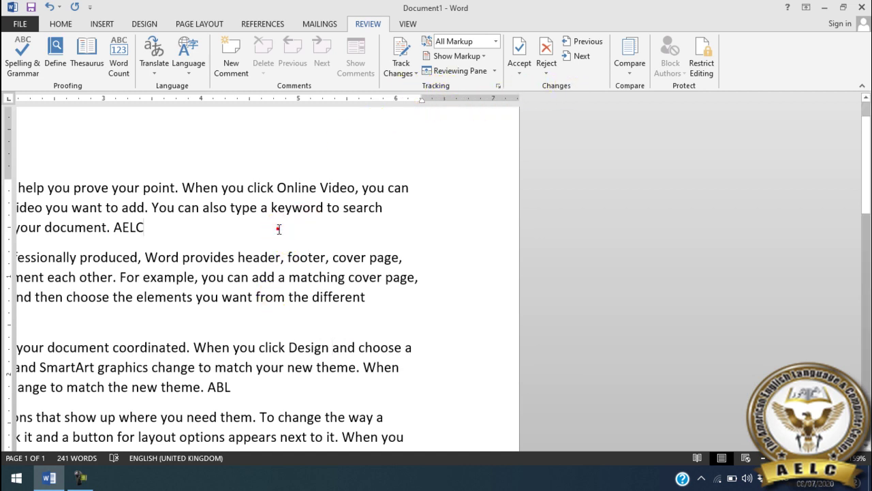
pyautogui.hotkey('ctrl', 'n')
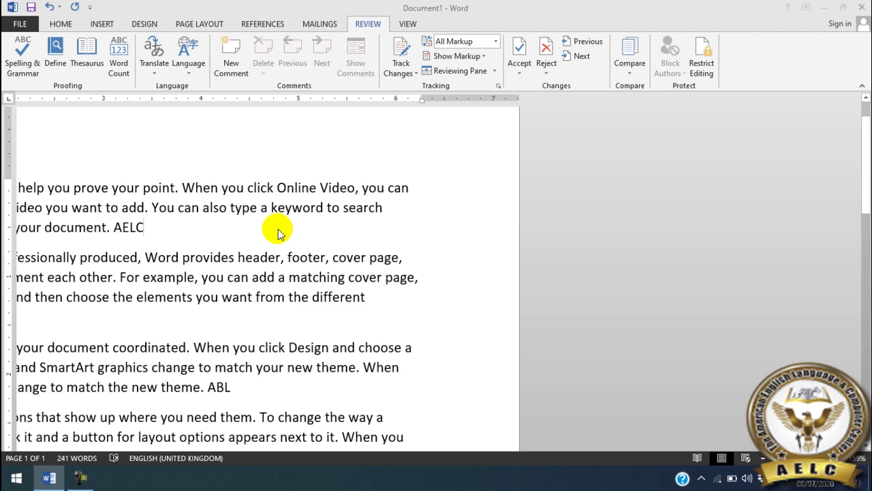
# Step: Generate sample paragraphs with =rand(), starting with the 'Video provides' paragraph
pyautogui.write('=')
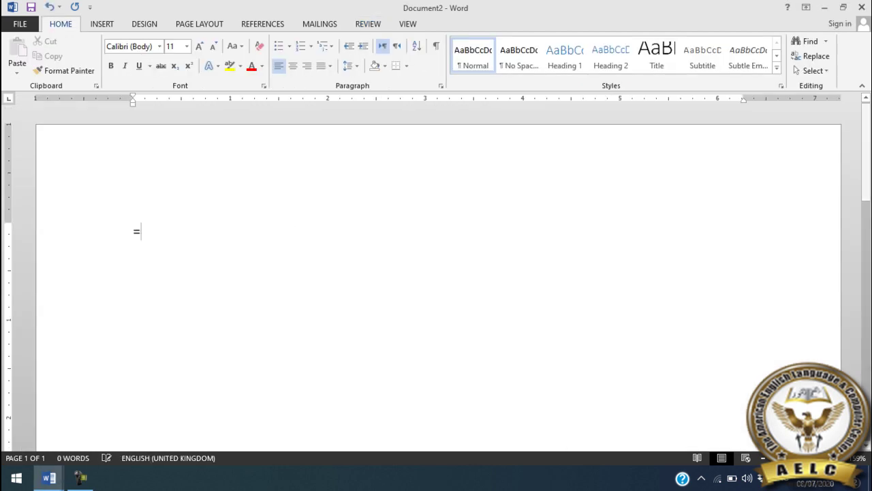
pyautogui.write('rand()')
pyautogui.press('Return')
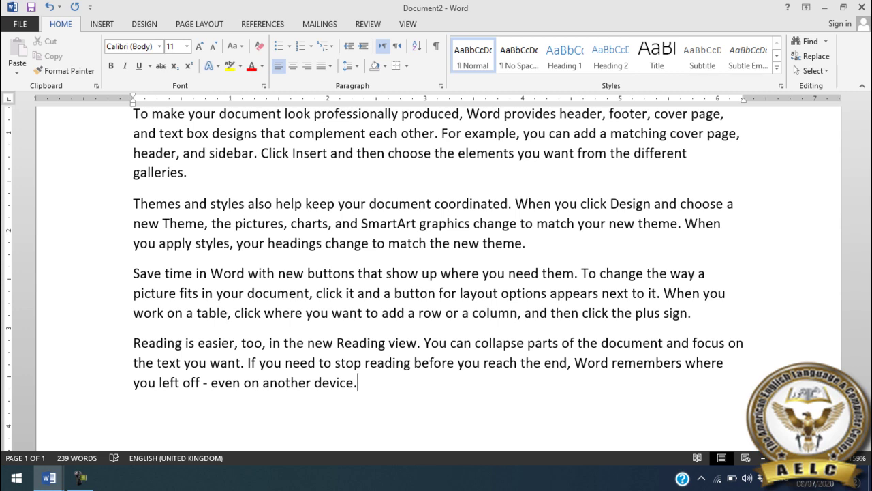
pyautogui.scroll(3, 334, 282)
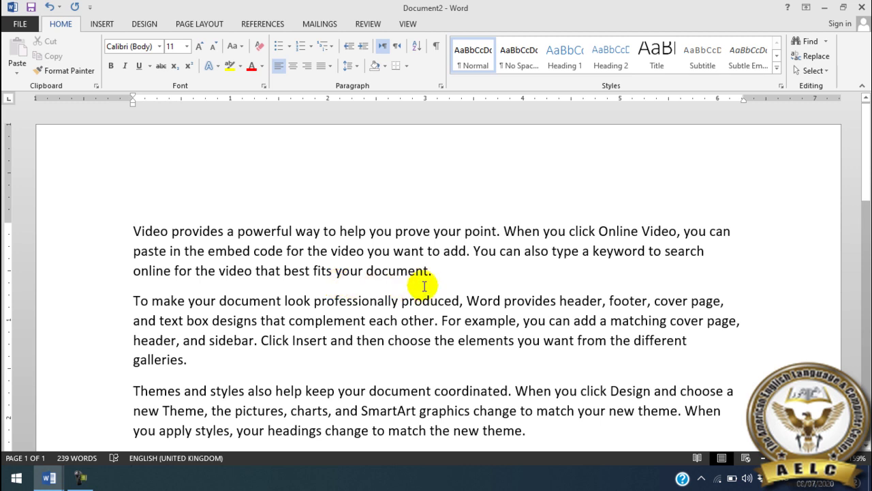
# Step: Turn on Track Changes and delete the 'To make your document look professionally produced' paragraph
pyautogui.click(368, 24)
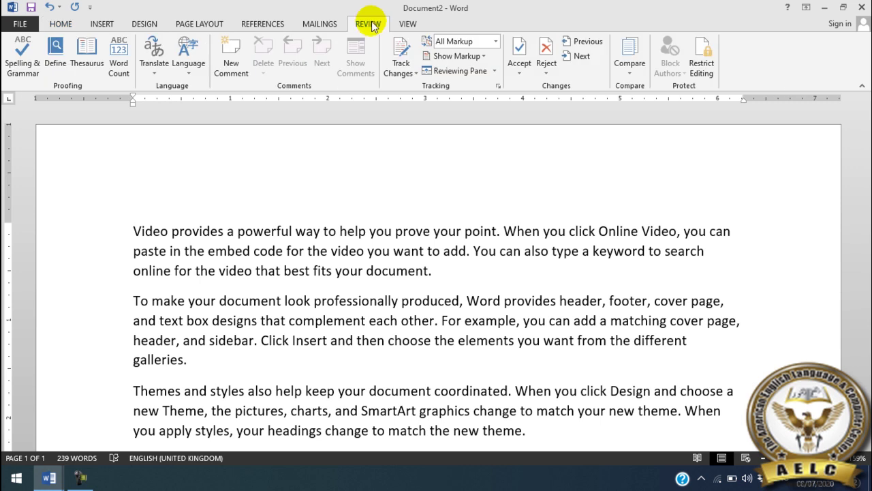
pyautogui.click(401, 55)
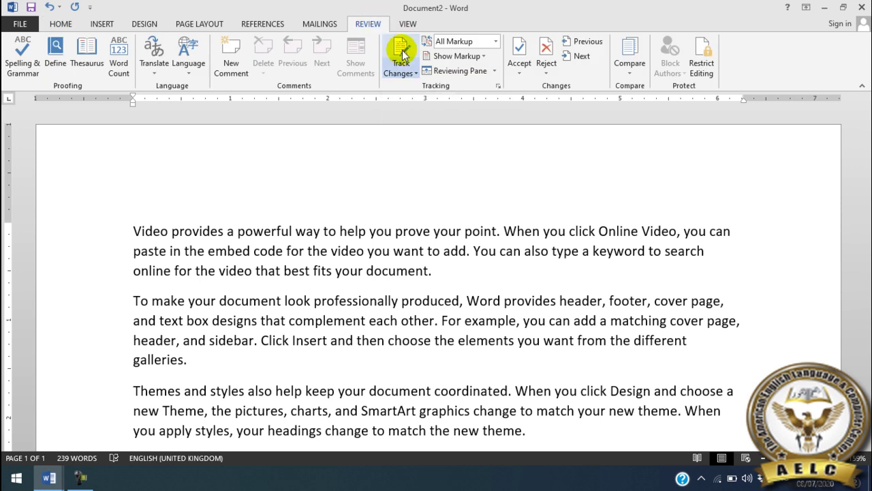
pyautogui.click(434, 272)
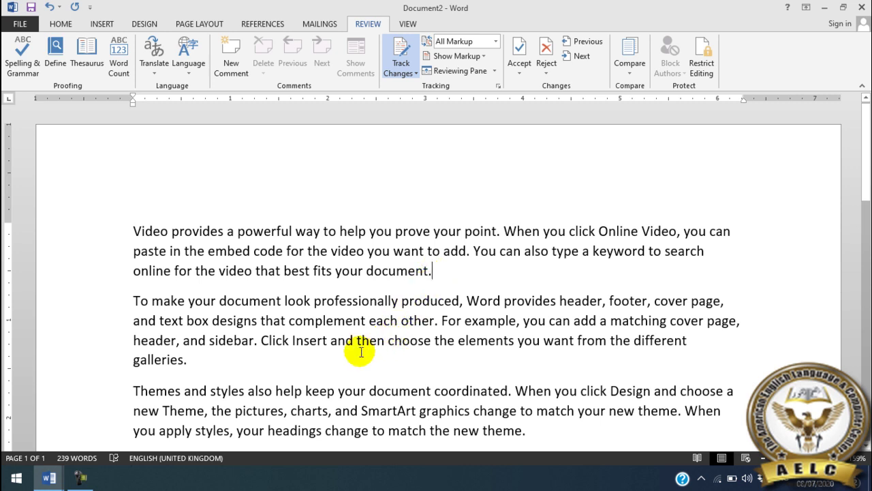
pyautogui.click(195, 367)
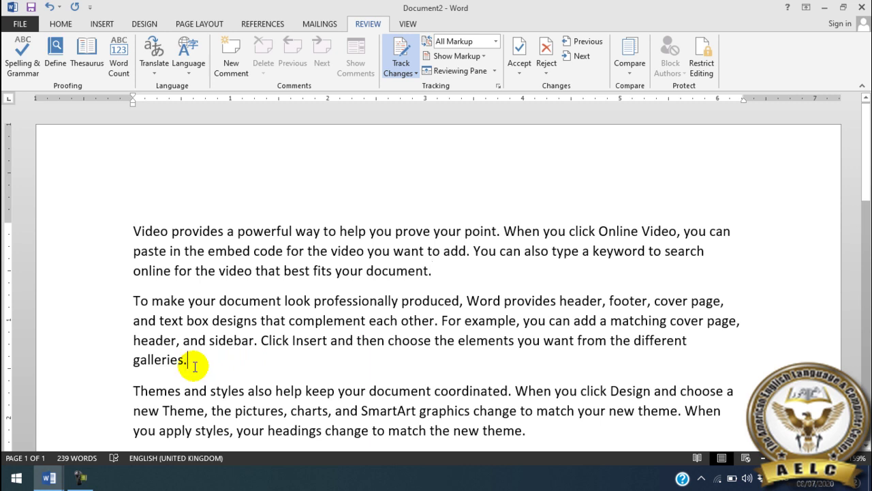
pyautogui.tripleClick(195, 367)
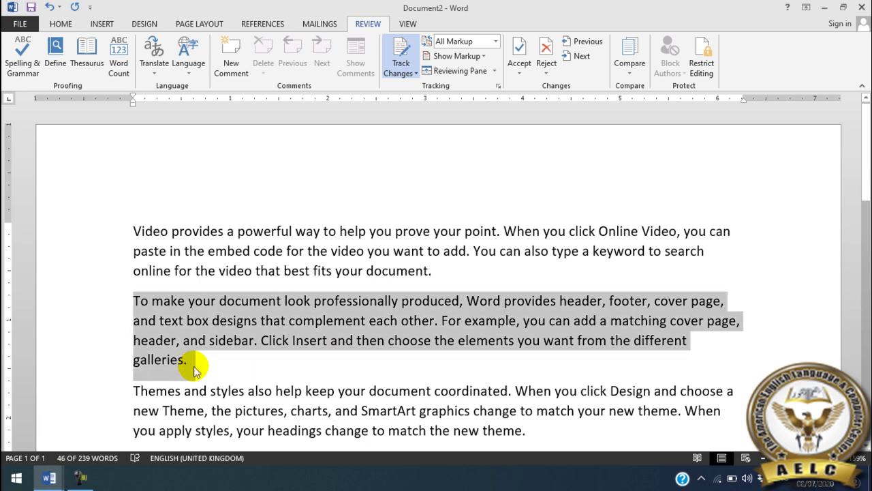
pyautogui.press('Delete')
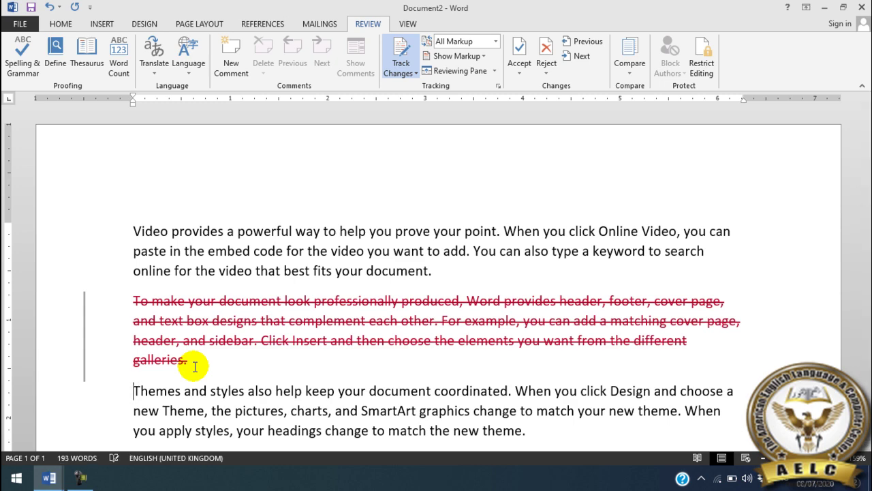
# Step: Select the phrase beginning 'When you work on a table'
pyautogui.scroll(-4, 193, 366)
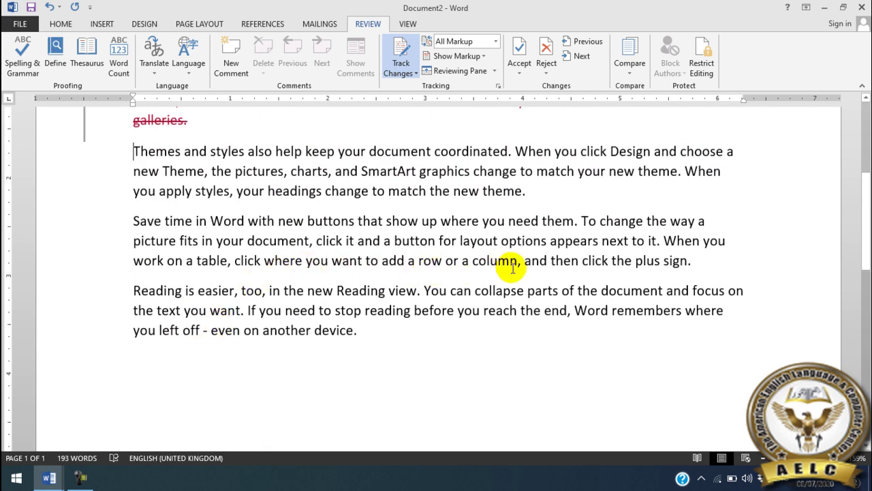
pyautogui.click(579, 262)
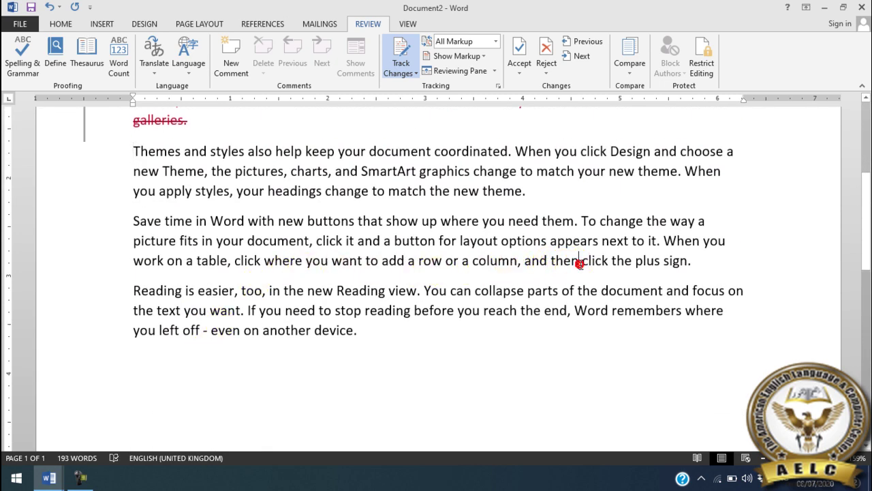
pyautogui.hotkey('ctrl', 'shift', 'Left')
pyautogui.hotkey('ctrl', 'shift', 'Left')
pyautogui.hotkey('ctrl', 'shift', 'Left')
pyautogui.hotkey('ctrl', 'shift', 'Left')
pyautogui.hotkey('ctrl', 'shift', 'Left')
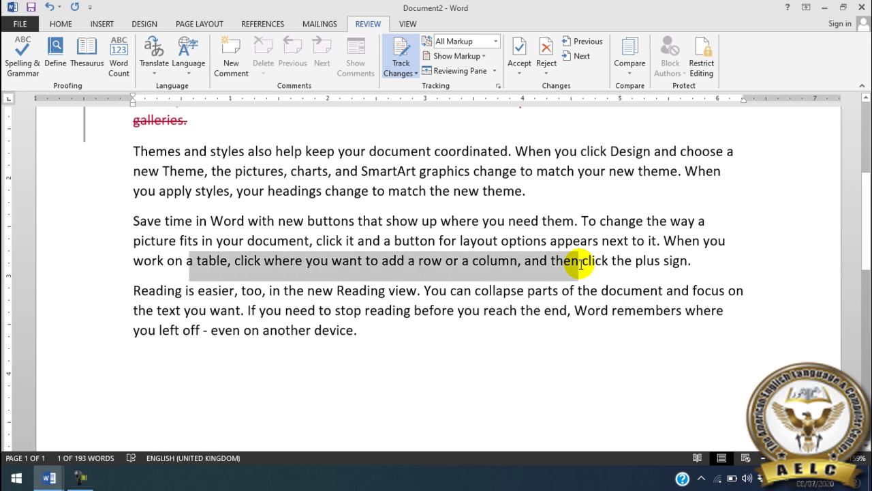
pyautogui.hotkey('ctrl', 'shift', 'Left')
pyautogui.hotkey('ctrl', 'shift', 'Left')
pyautogui.hotkey('ctrl', 'shift', 'Left')
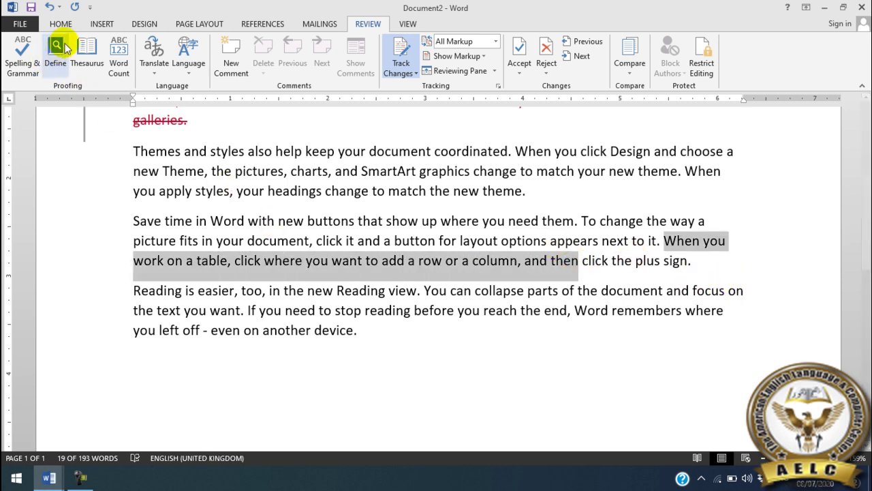
# Step: Make the selected phrase bold, italic and enlarged from 11 to 12 pt
pyautogui.click(60, 21)
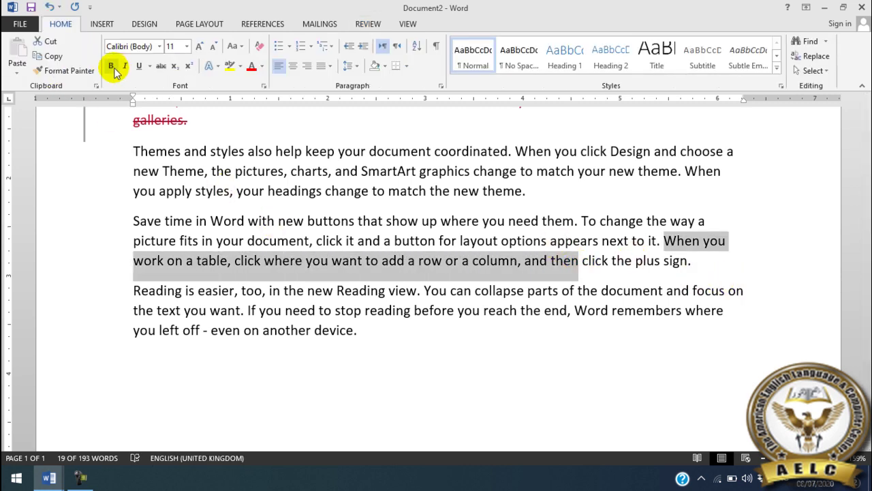
pyautogui.click(114, 67)
pyautogui.click(125, 66)
pyautogui.click(200, 46)
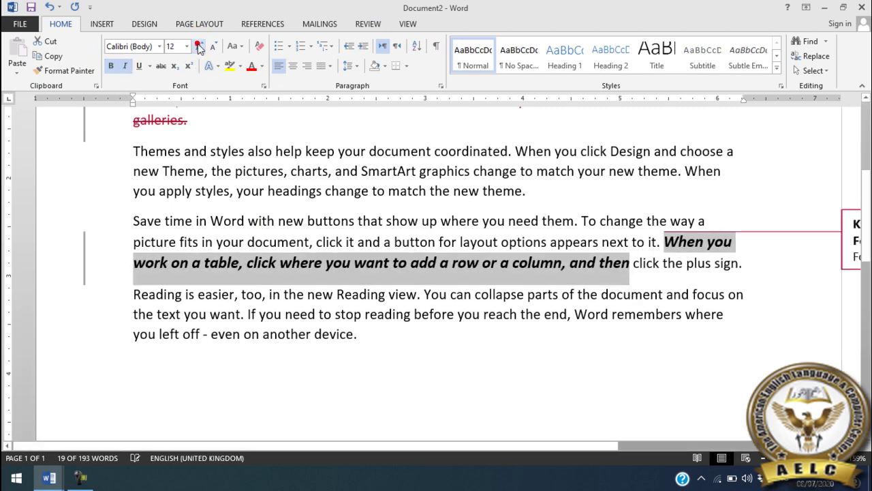
# Step: Add a phone number as a new last line after 'device.'
pyautogui.click(368, 339)
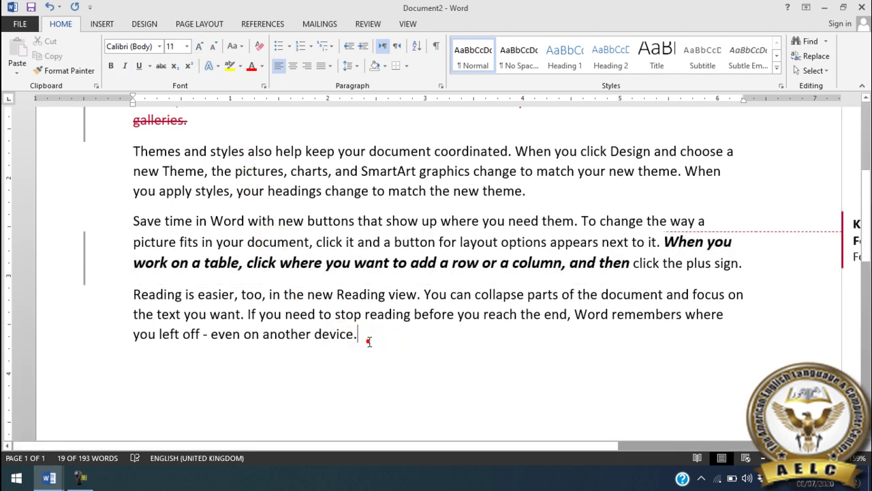
pyautogui.press('Return')
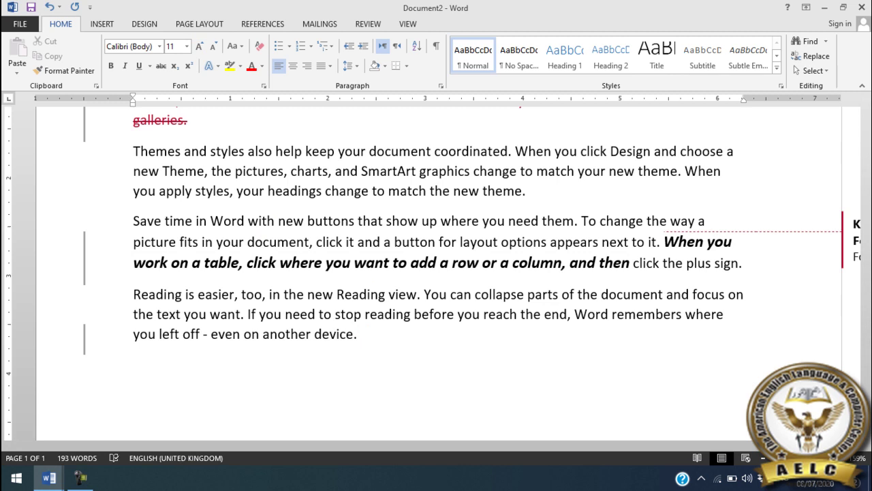
pyautogui.write('0346-')
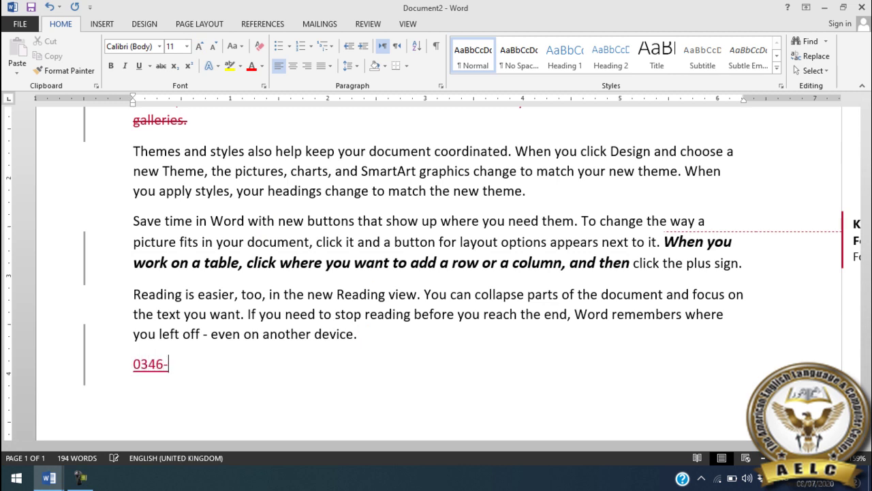
pyautogui.write('123456')
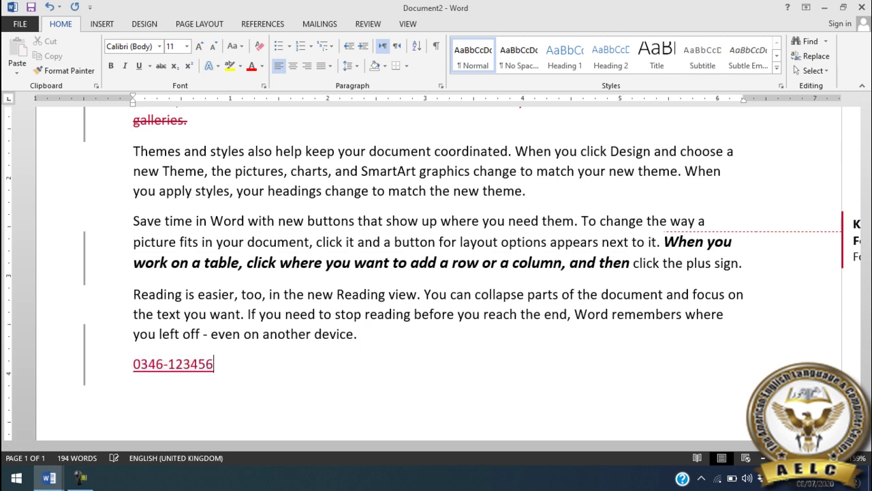
pyautogui.write('7')
pyautogui.scroll(2, 308, 357)
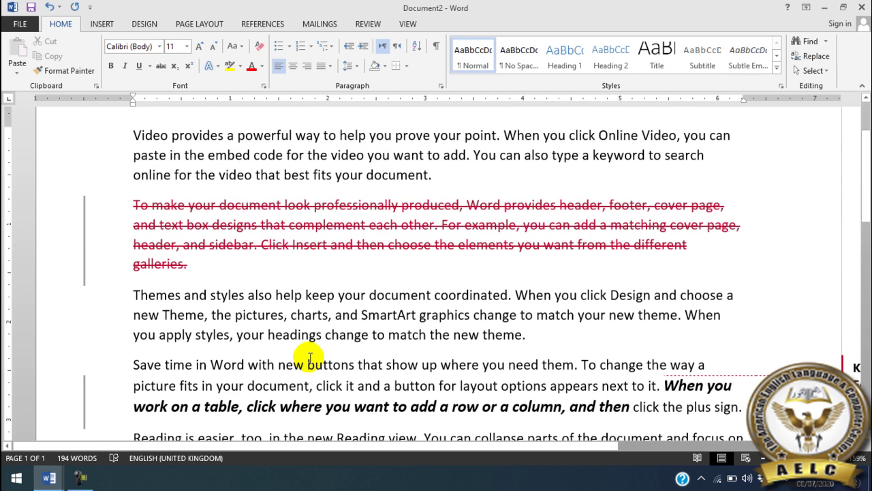
pyautogui.scroll(1, 310, 357)
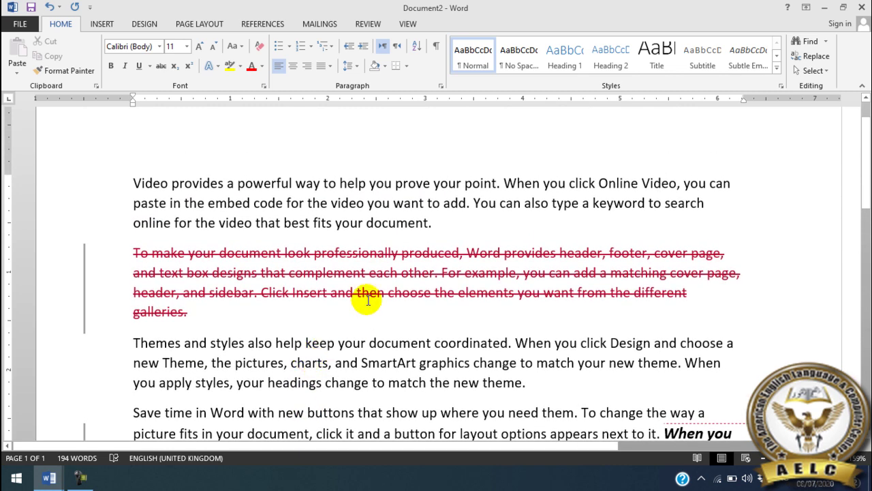
# Step: Switch to the REVIEW tab and scroll through the compared document's tracked changes
pyautogui.moveTo(371, 292)
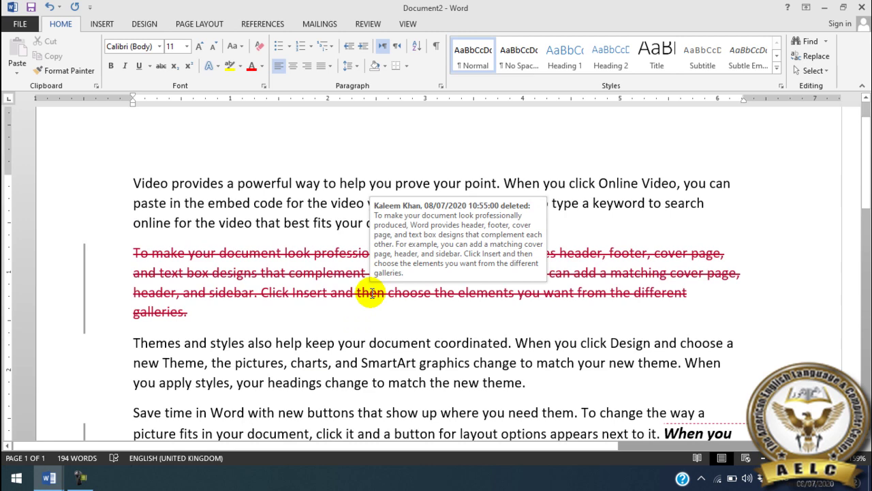
pyautogui.click(368, 24)
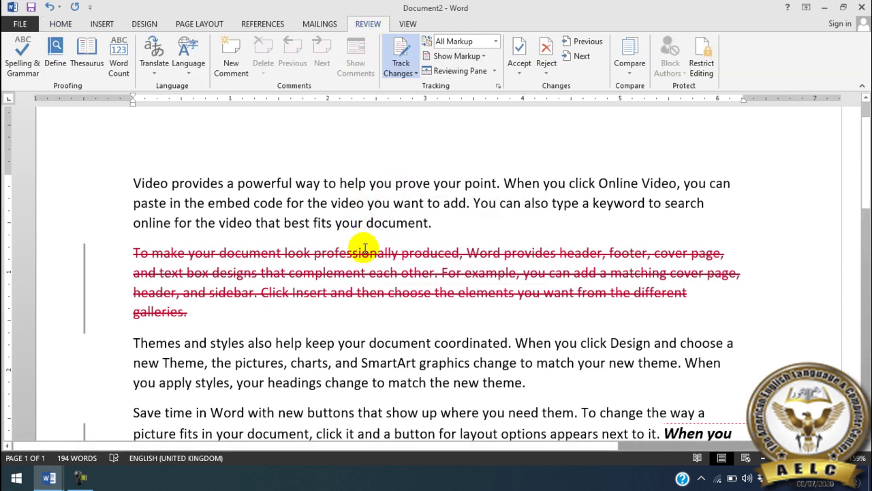
pyautogui.scroll(-1, 358, 251)
pyautogui.scroll(-1, 407, 212)
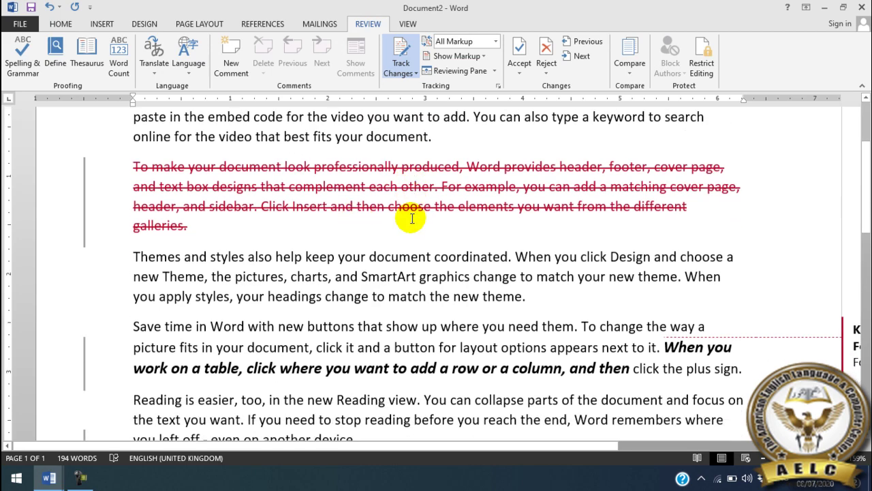
pyautogui.scroll(-1, 405, 214)
pyautogui.scroll(1, 409, 218)
pyautogui.scroll(1, 412, 218)
pyautogui.scroll(-1, 412, 218)
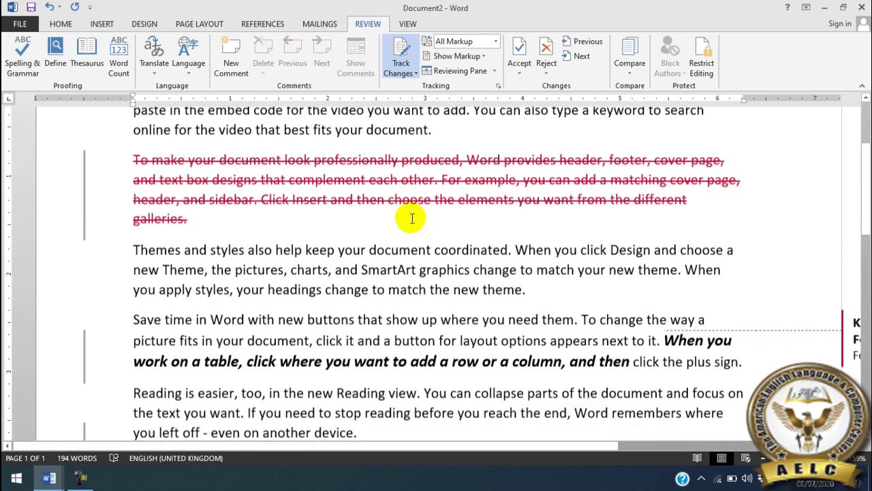
pyautogui.scroll(-2, 413, 218)
pyautogui.scroll(-1, 412, 218)
pyautogui.scroll(1, 412, 218)
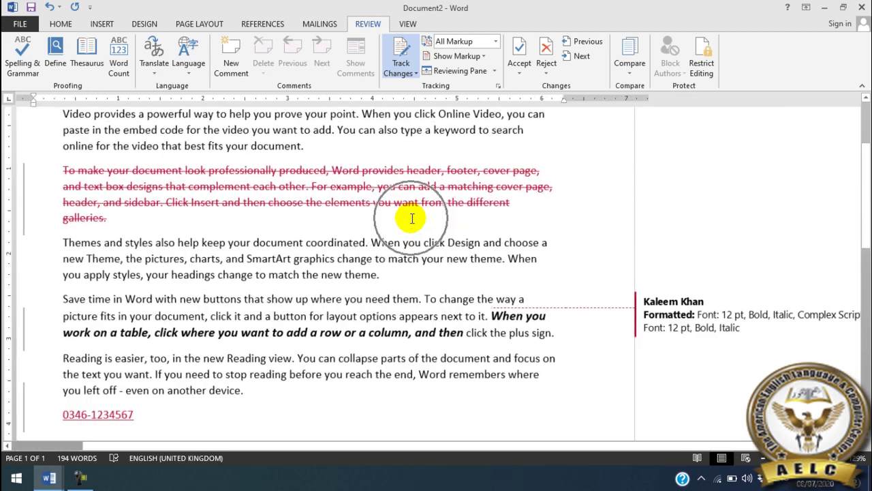
pyautogui.scroll(-1, 413, 218)
pyautogui.scroll(-1, 409, 217)
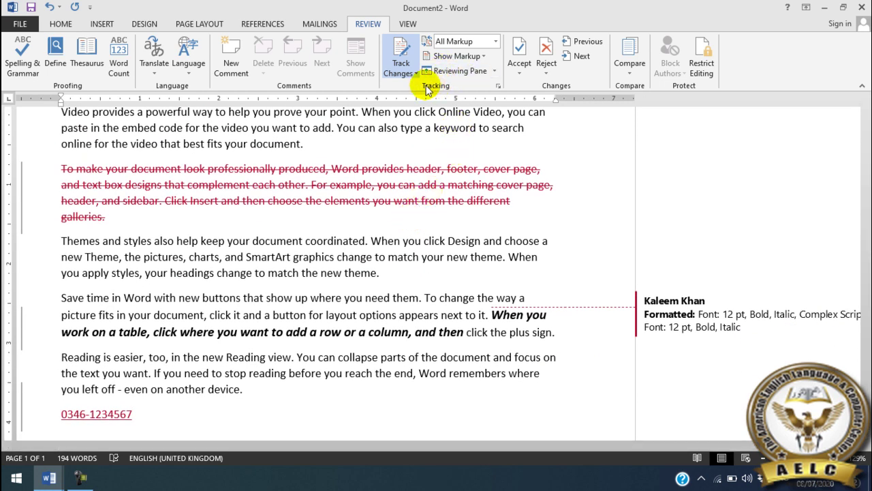
# Step: Open the Reviewing Pane in its vertical layout, listing the deletion, formatting and phone-number revisions
pyautogui.click(449, 73)
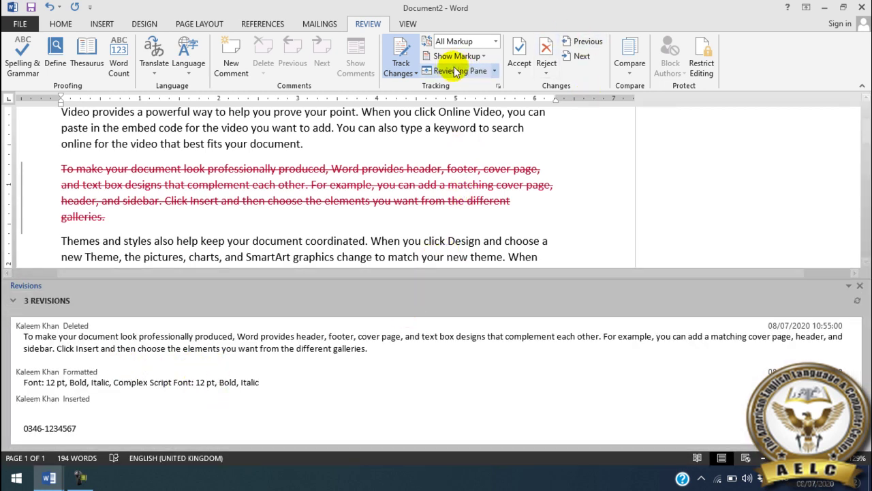
pyautogui.click(495, 71)
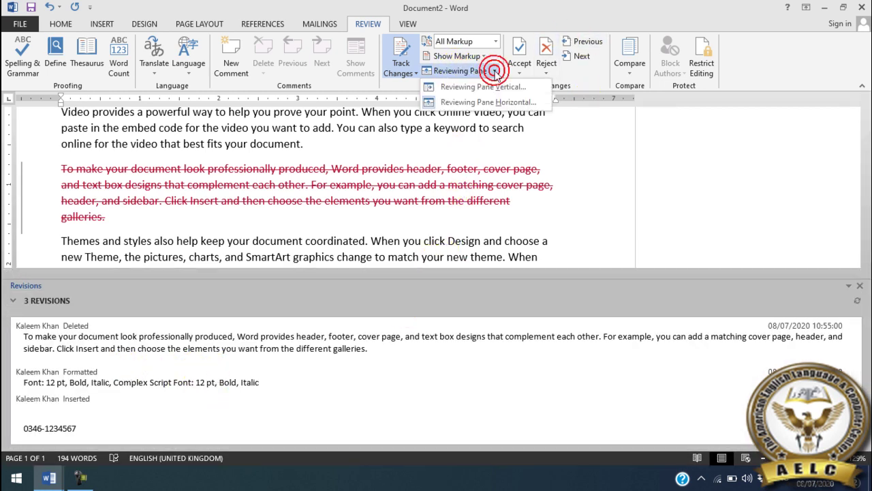
pyautogui.click(454, 87)
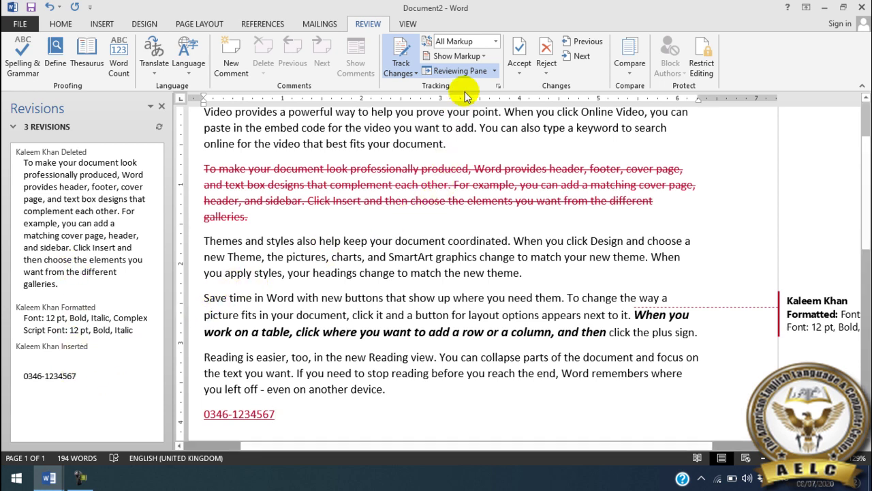
# Step: Close the Reviewing Pane and step forward through the changes to the inserted phone number
pyautogui.click(481, 71)
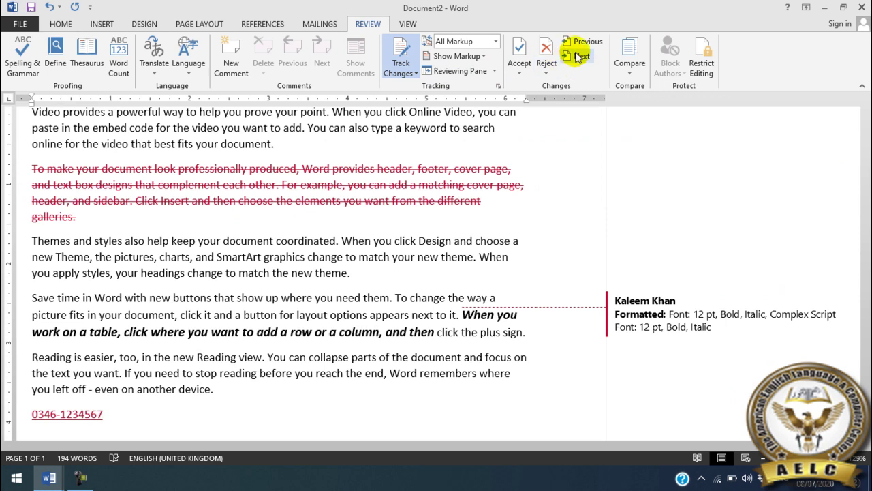
pyautogui.click(578, 57)
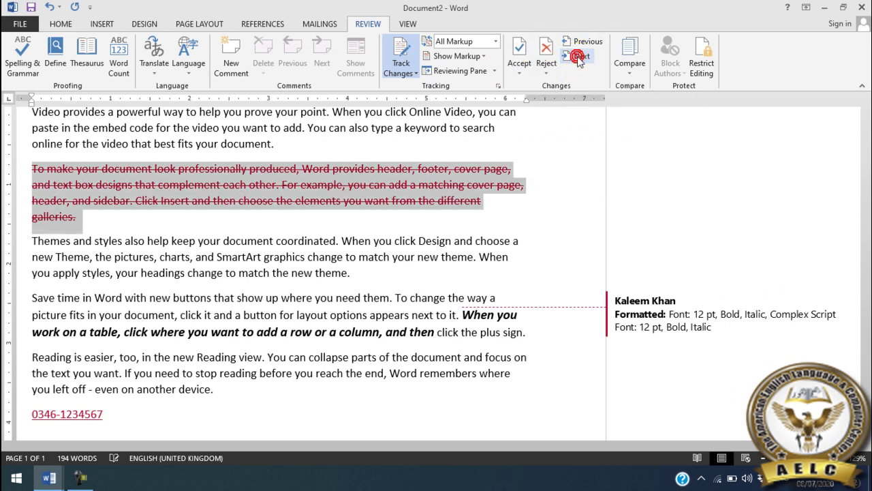
pyautogui.click(578, 59)
pyautogui.click(578, 59)
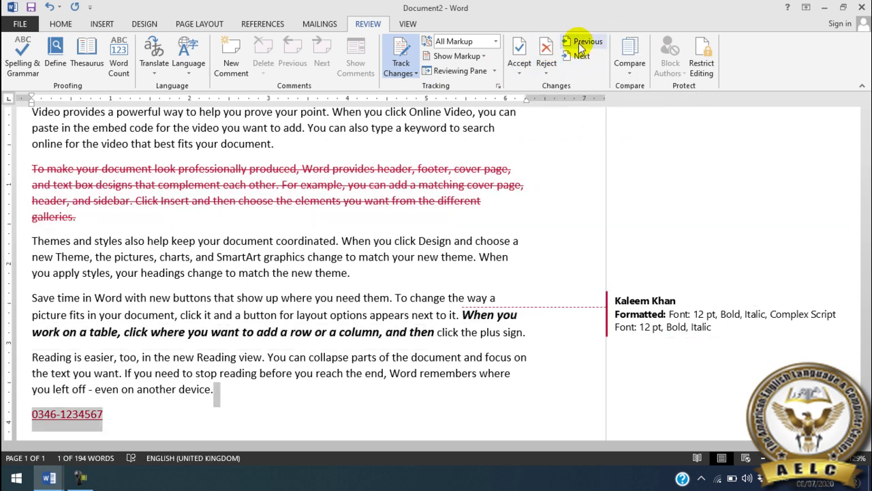
# Step: Step back through the previous tracked changes in the document text
pyautogui.click(579, 45)
pyautogui.click(579, 45)
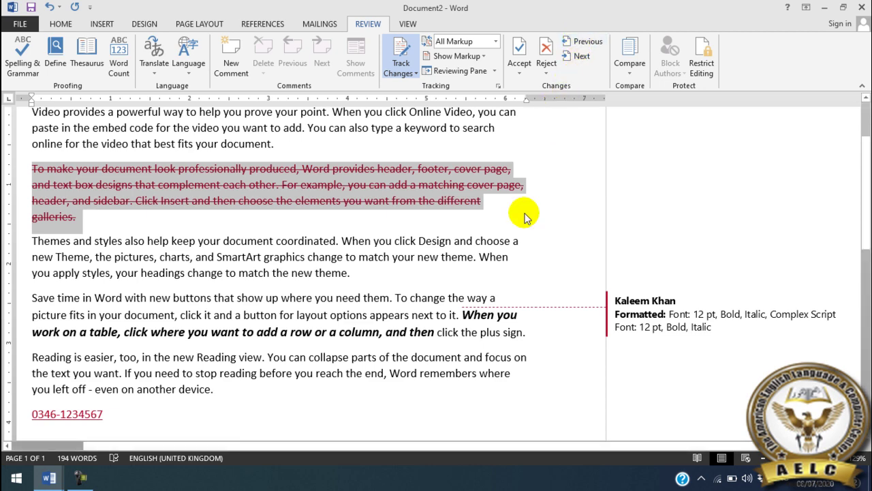
pyautogui.moveTo(415, 219)
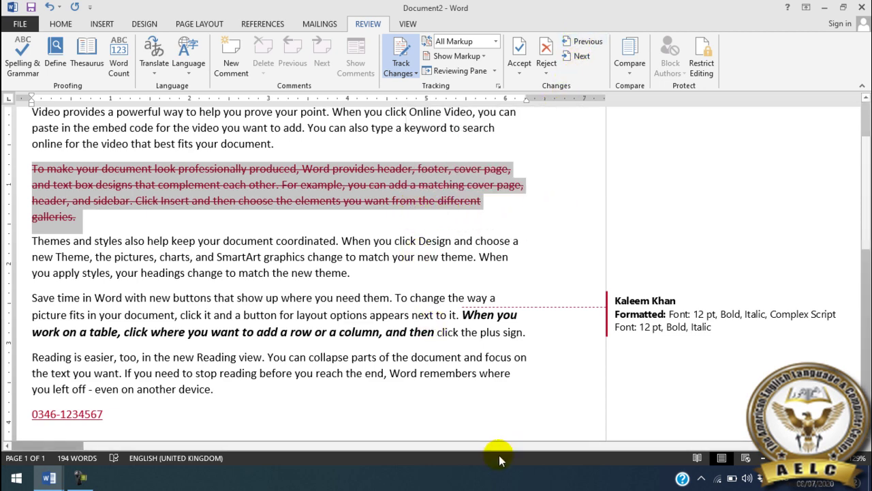
pyautogui.moveTo(491, 447); pyautogui.dragTo(409, 450)
pyautogui.scroll(3, 225, 293)
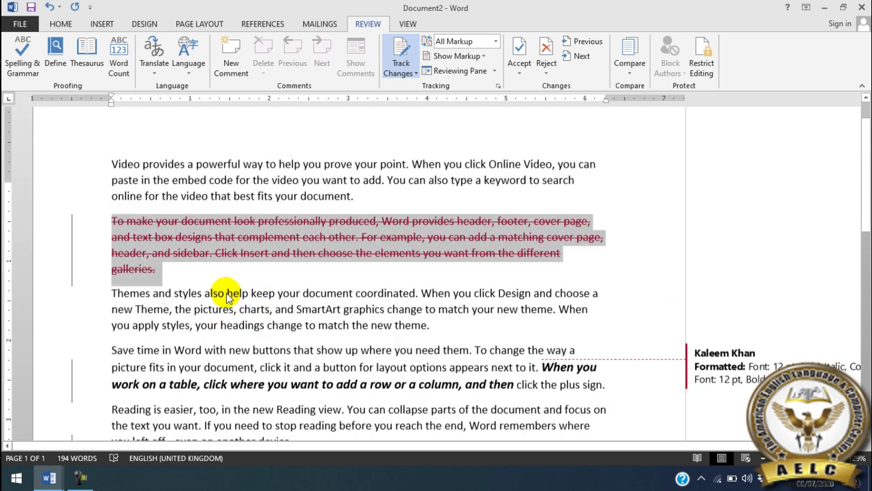
pyautogui.moveTo(347, 270)
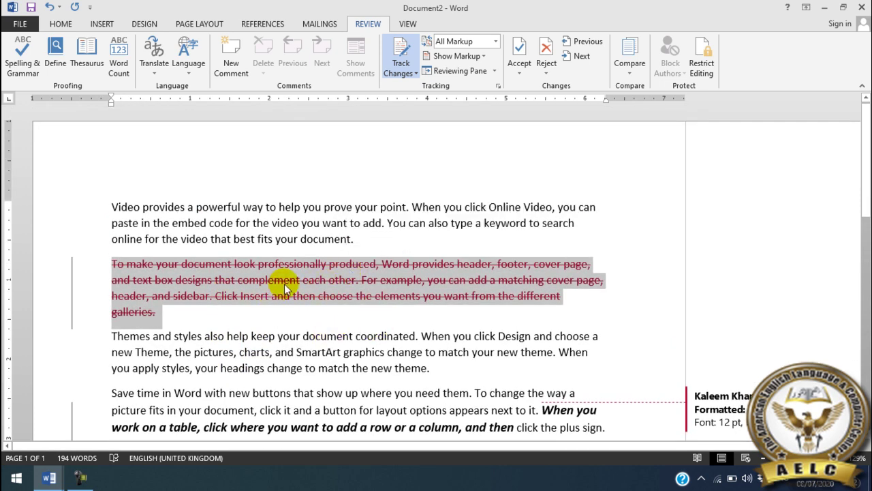
pyautogui.moveTo(286, 289)
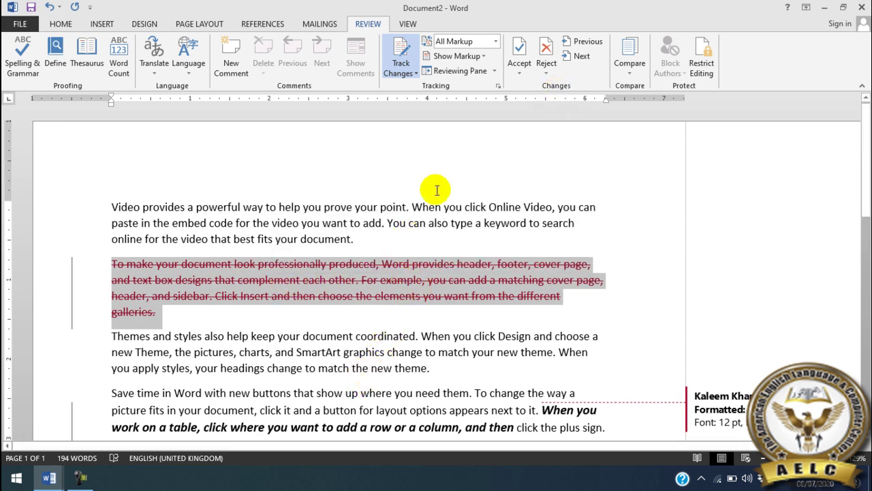
# Step: Accept the paragraph deletion and reject the bold italic formatting change
pyautogui.click(518, 53)
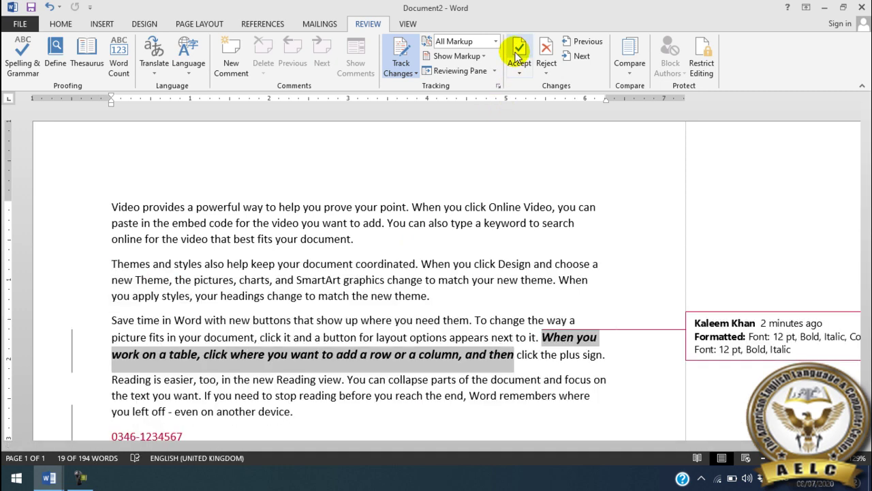
pyautogui.scroll(-1, 429, 357)
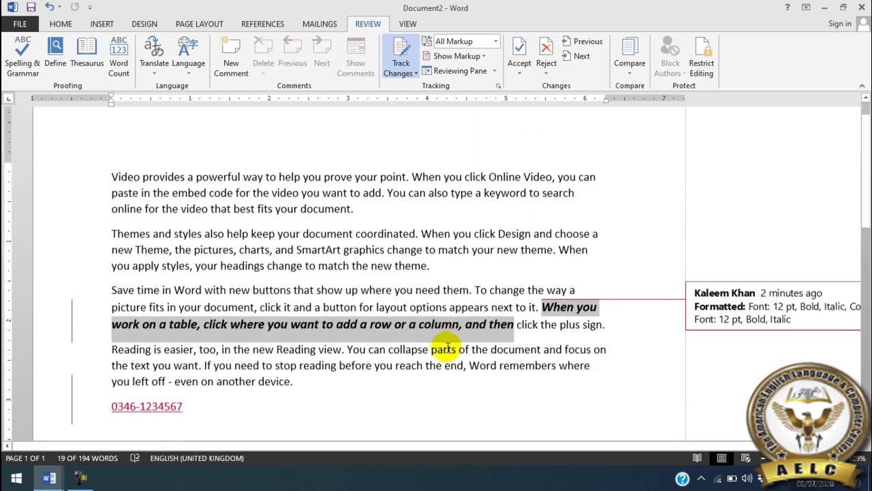
pyautogui.moveTo(413, 321)
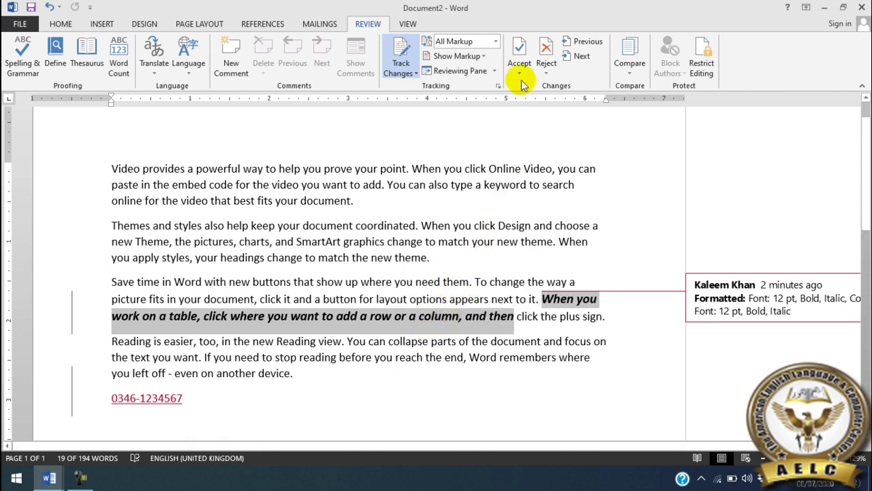
pyautogui.click(552, 49)
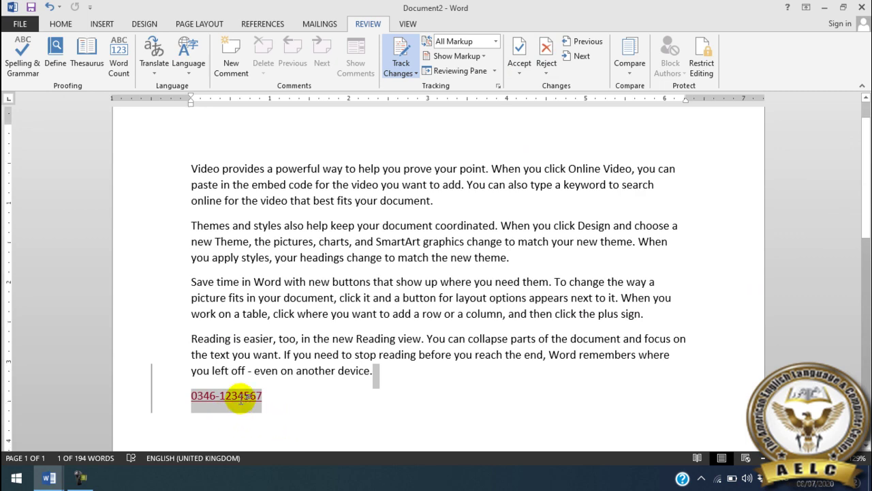
pyautogui.scroll(-1, 235, 402)
pyautogui.scroll(-1, 235, 386)
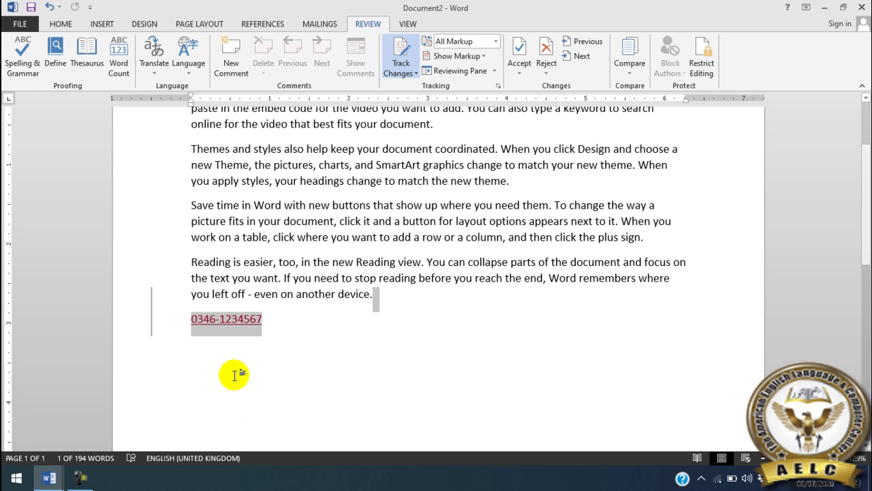
# Step: Accept the inserted phone number and dismiss the no-more-changes message
pyautogui.click(518, 54)
pyautogui.click(438, 275)
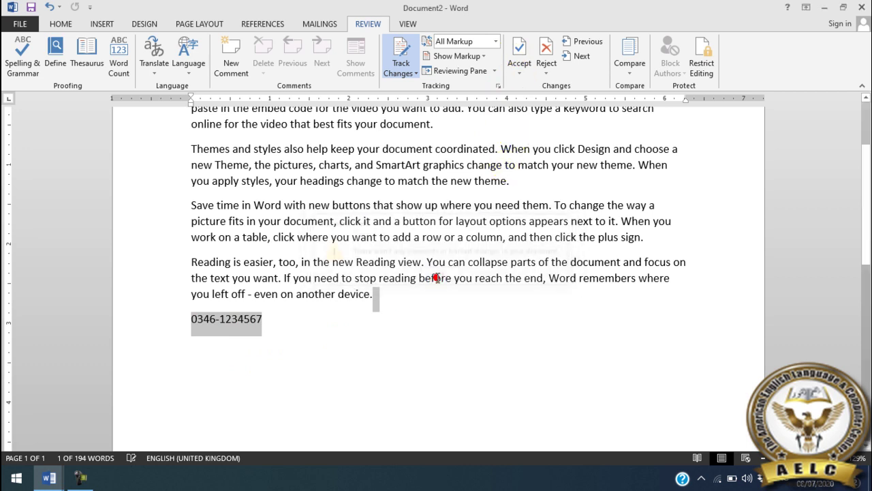
pyautogui.click(421, 304)
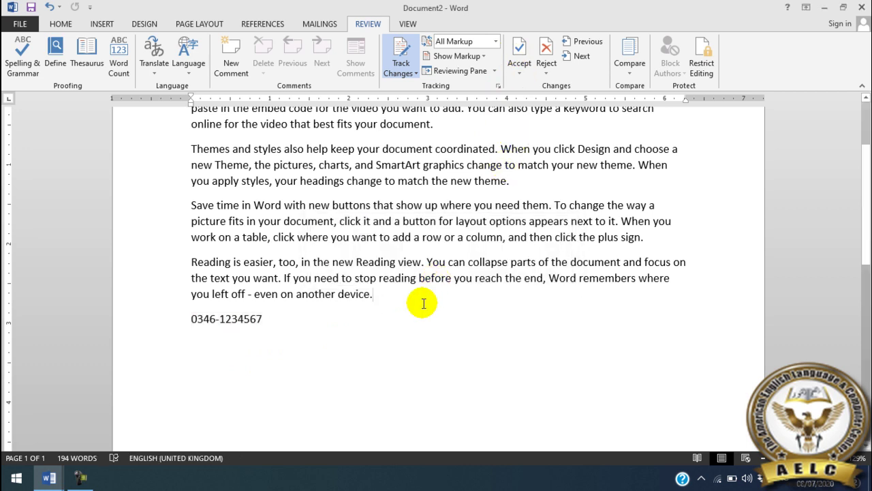
pyautogui.scroll(1, 424, 304)
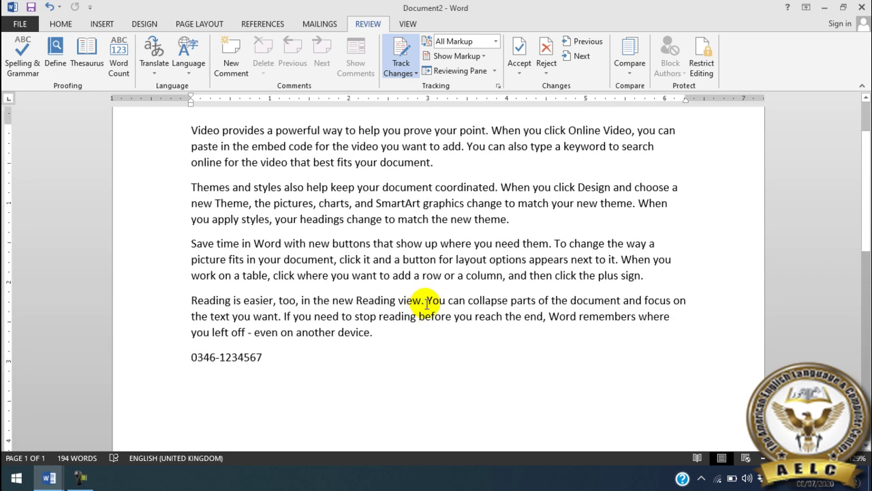
pyautogui.scroll(1, 426, 304)
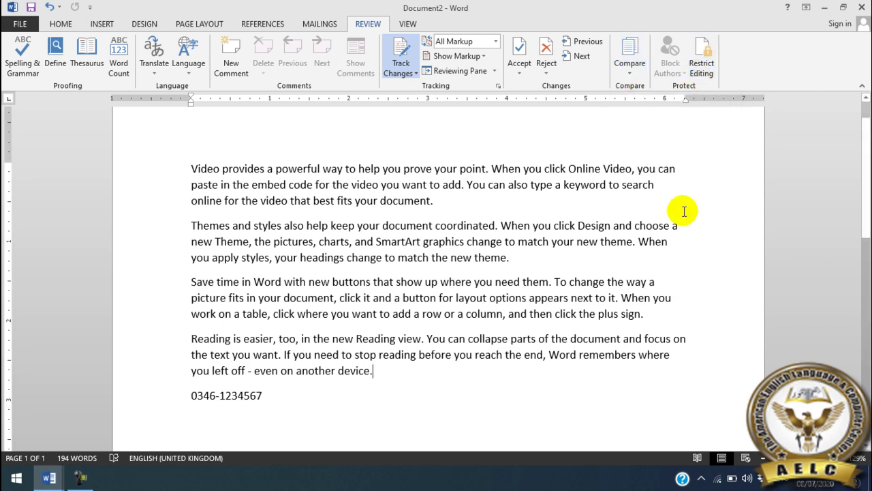
# Step: Create a new blank document and generate sample paragraphs with =rand()
pyautogui.hotkey('ctrl', 'n')
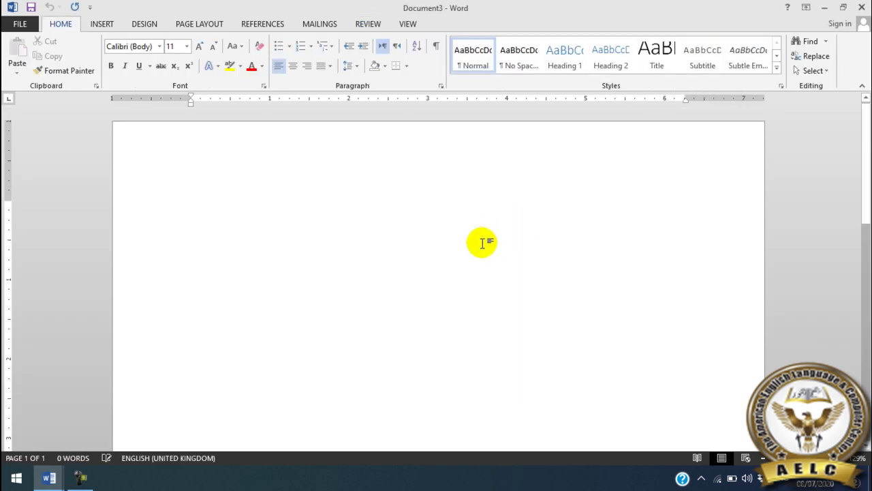
pyautogui.write('=rand')
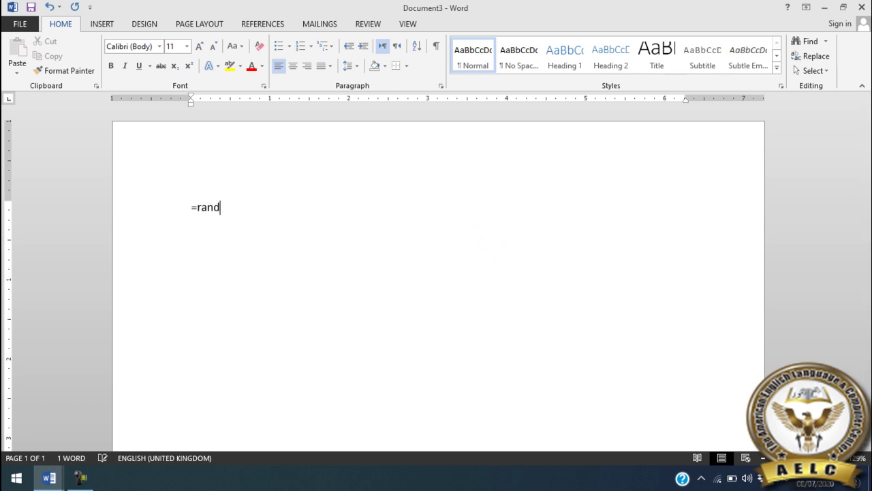
pyautogui.write('()')
pyautogui.press('Return')
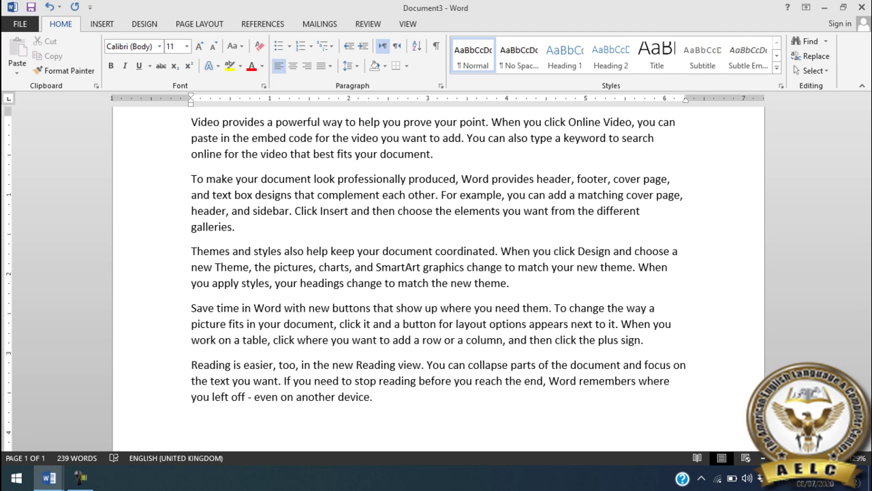
pyautogui.scroll(1, 409, 239)
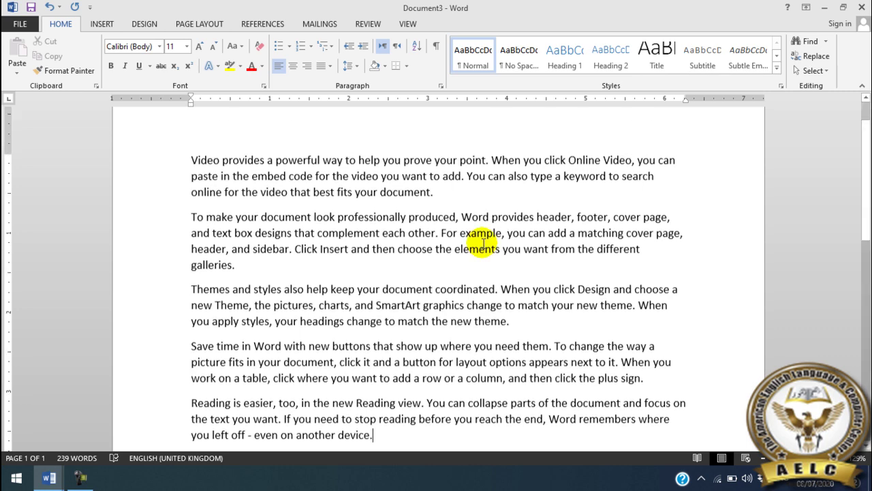
# Step: Restrict Document3 to read-only (No changes) and enforce protection with a confirmed password
pyautogui.click(368, 23)
pyautogui.click(702, 65)
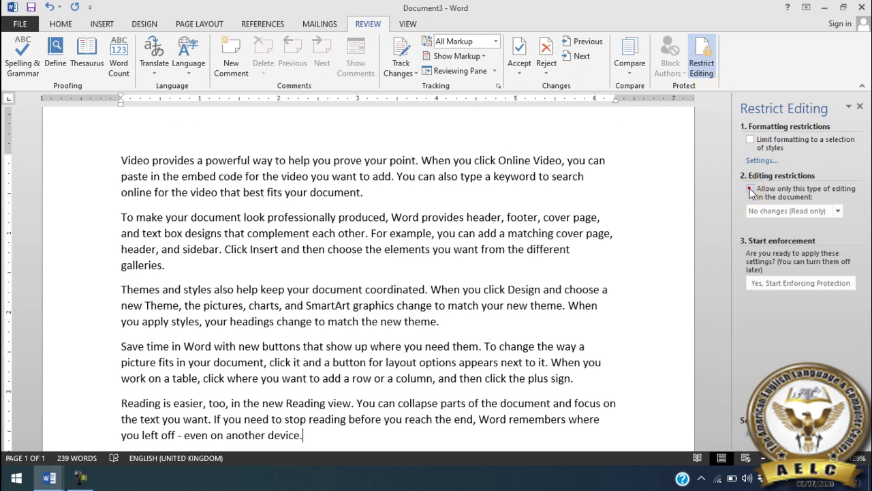
pyautogui.click(750, 189)
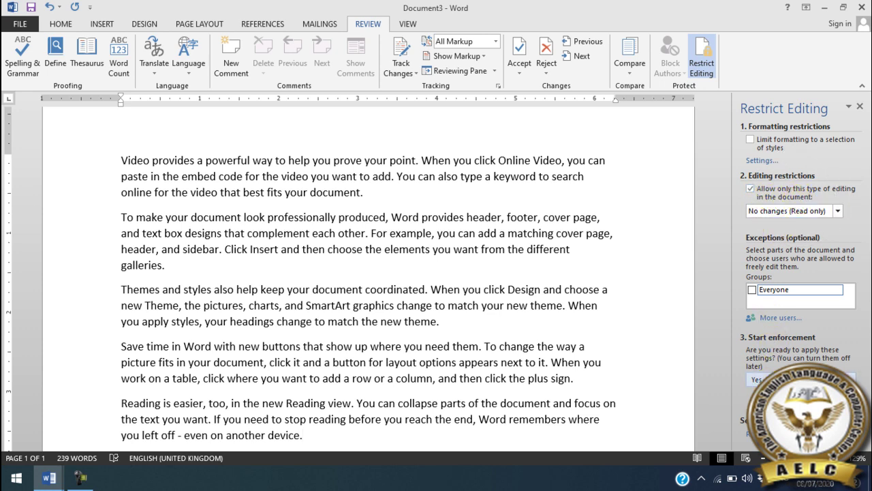
pyautogui.click(758, 380)
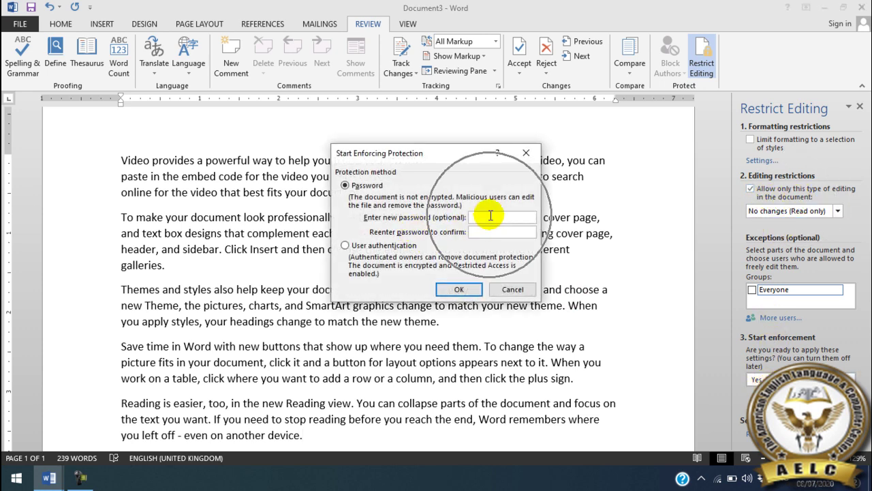
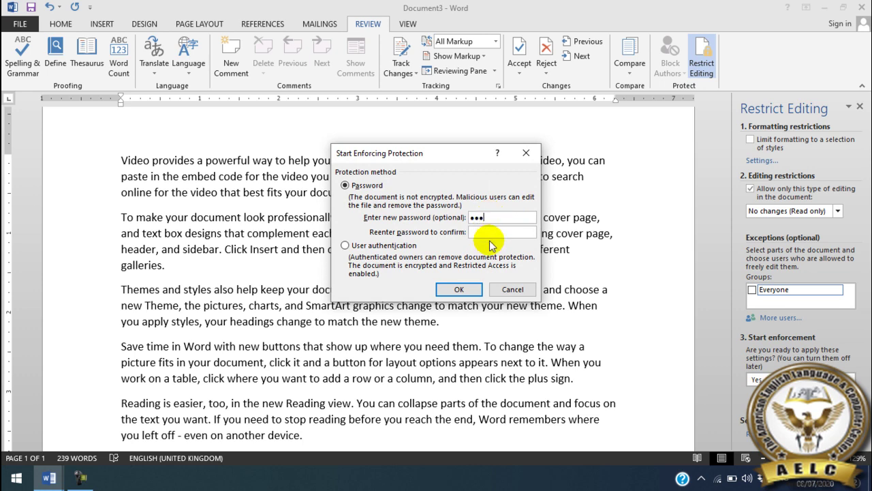
pyautogui.click(487, 232)
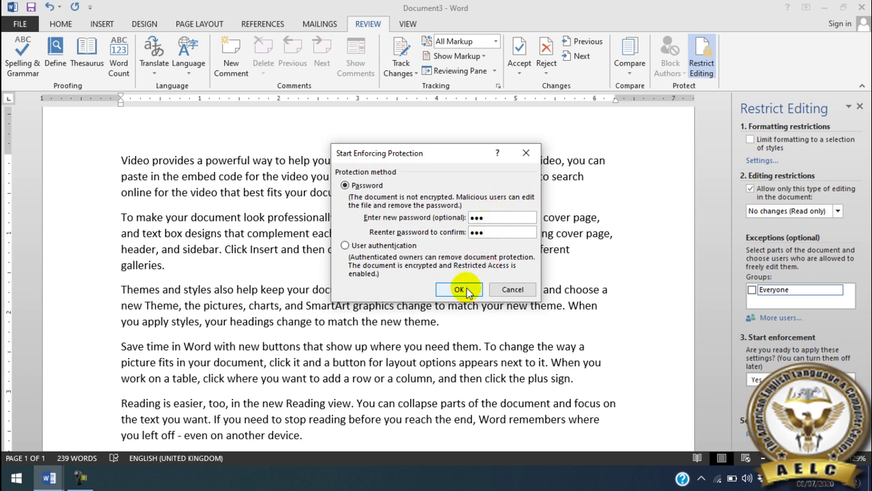
pyautogui.click(458, 289)
# Step: Try adding a line after 'device.' and deleting selected paragraphs to confirm edits are blocked
pyautogui.scroll(-2, 454, 326)
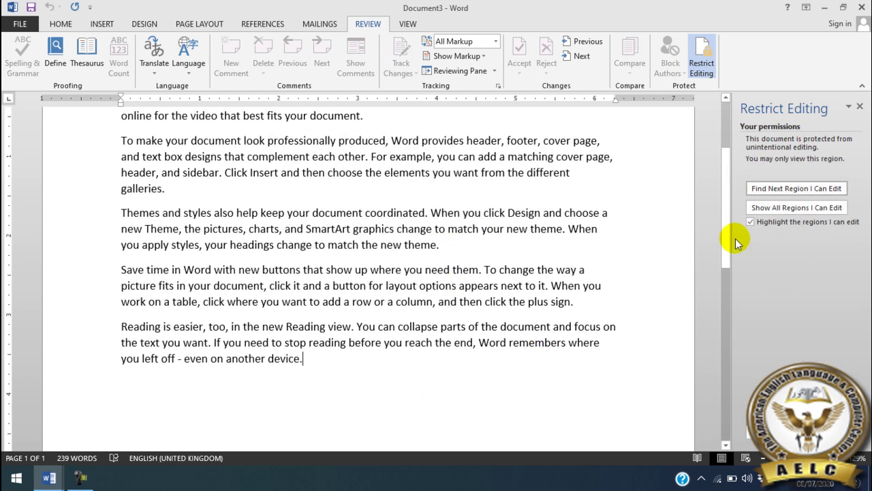
pyautogui.click(861, 107)
pyautogui.click(389, 362)
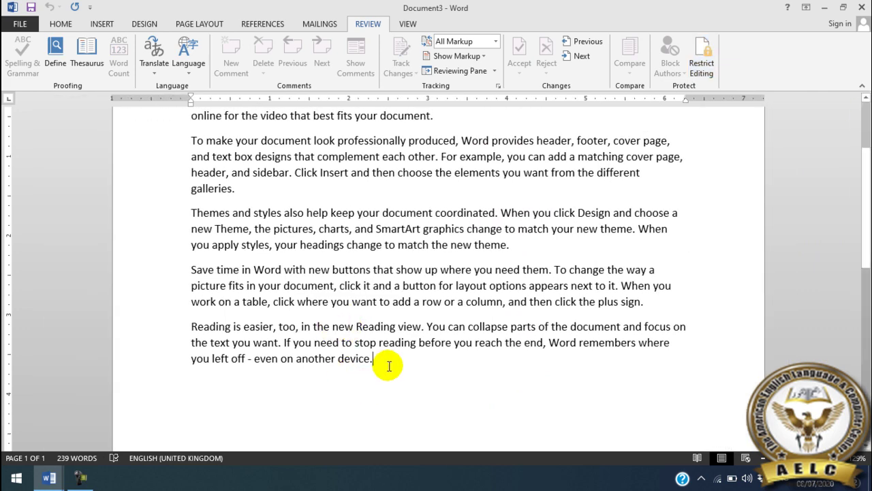
pyautogui.press('Return')
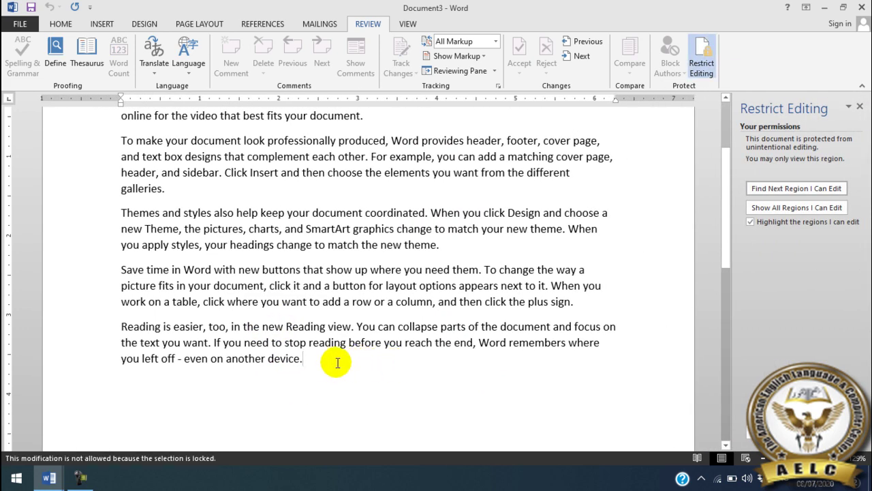
pyautogui.click(344, 361)
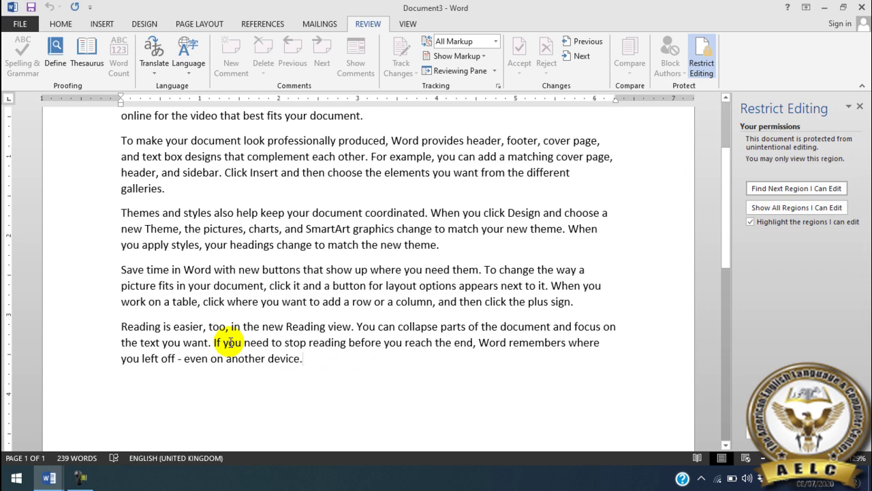
pyautogui.hotkey('ctrl', 'shift', 'Up')
pyautogui.hotkey('ctrl', 'shift', 'Up')
pyautogui.hotkey('ctrl', 'shift', 'Up')
pyautogui.hotkey('ctrl', 'shift', 'Up')
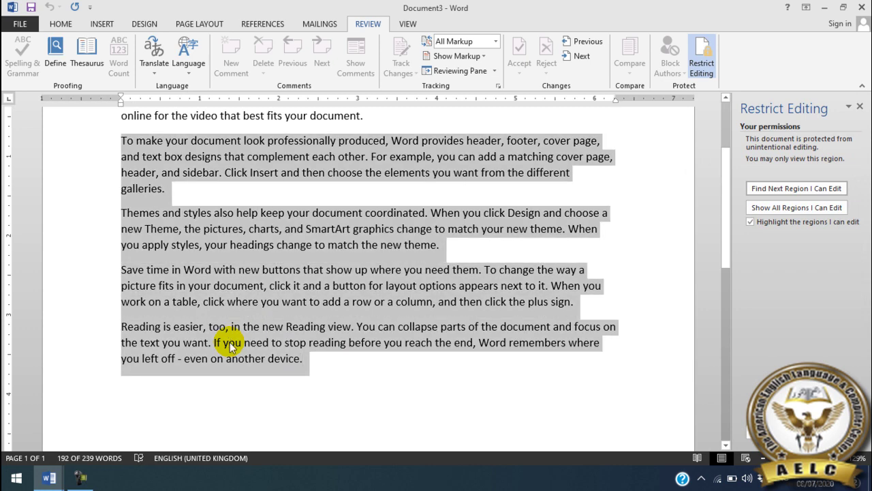
pyautogui.press('Delete')
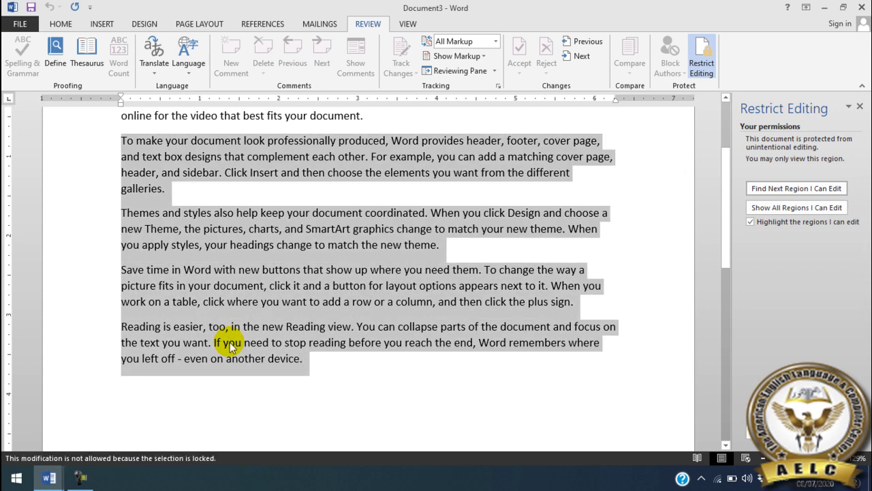
# Step: Check the HOME and DESIGN tabs for unavailable tools, then close the Restrict Editing pane
pyautogui.click(60, 23)
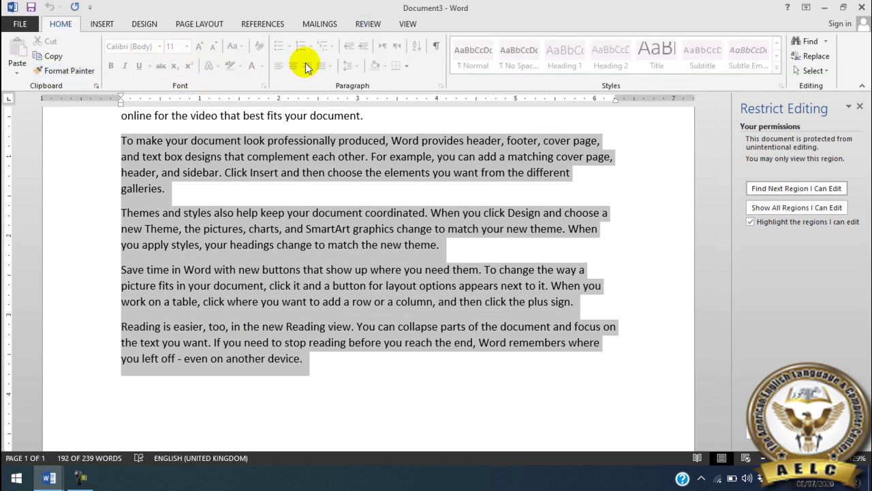
pyautogui.click(155, 24)
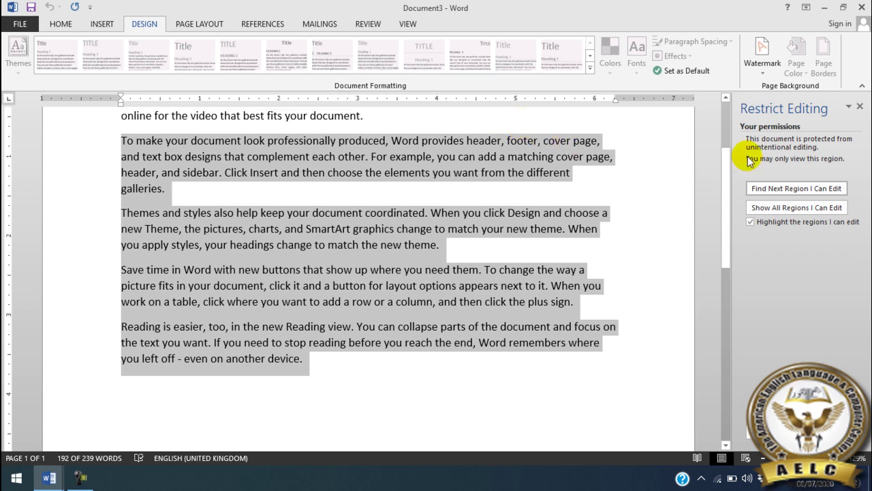
pyautogui.click(859, 107)
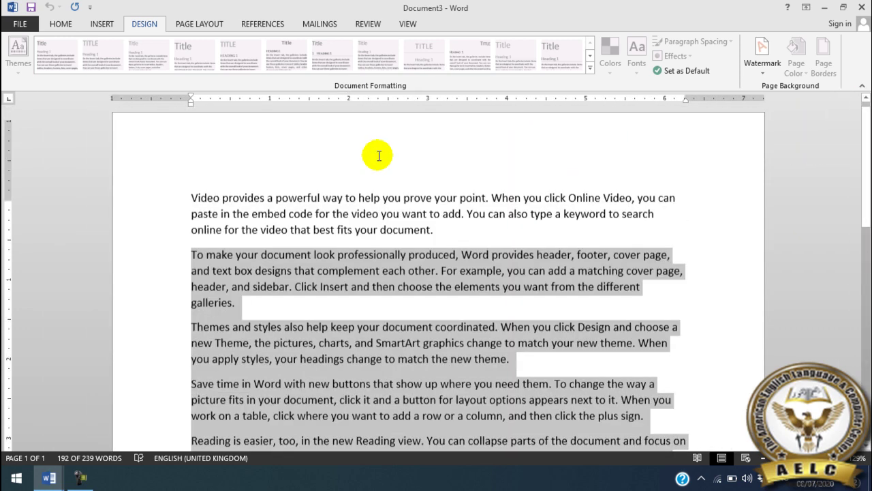
pyautogui.click(368, 24)
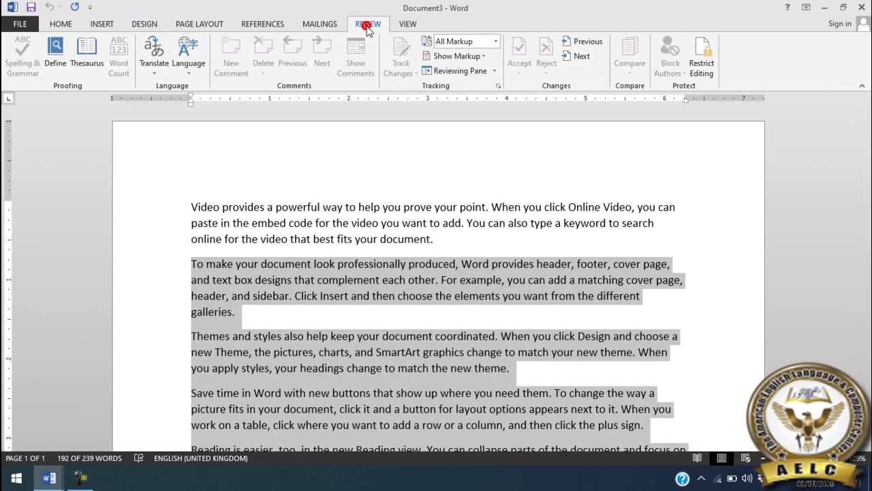
# Step: Stop protection on Document3 by entering its password, then close the Restrict Editing pane
pyautogui.click(702, 68)
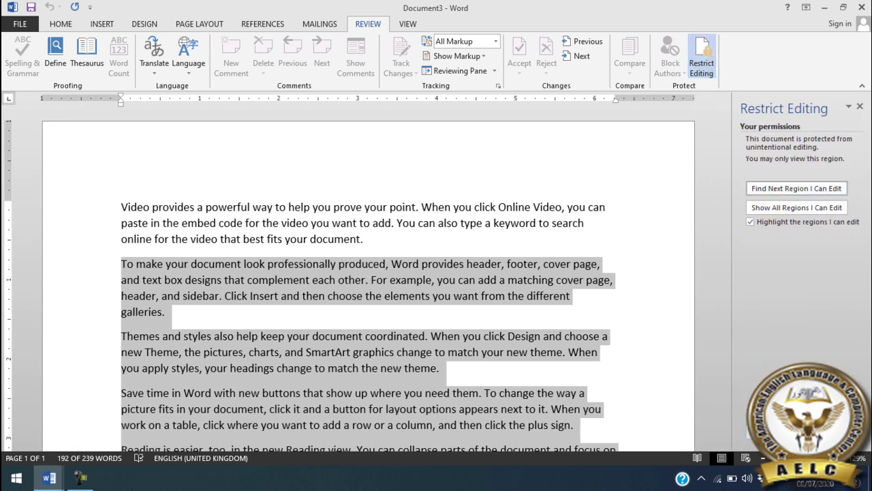
pyautogui.click(739, 416)
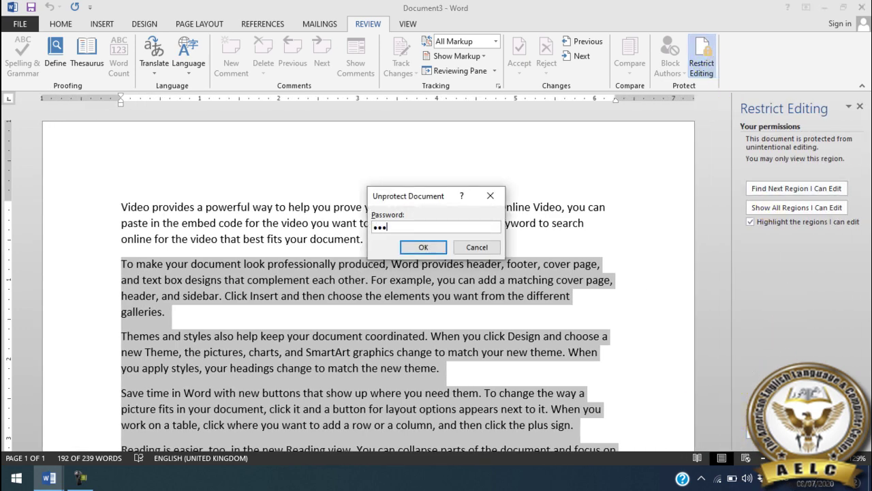
pyautogui.press('Return')
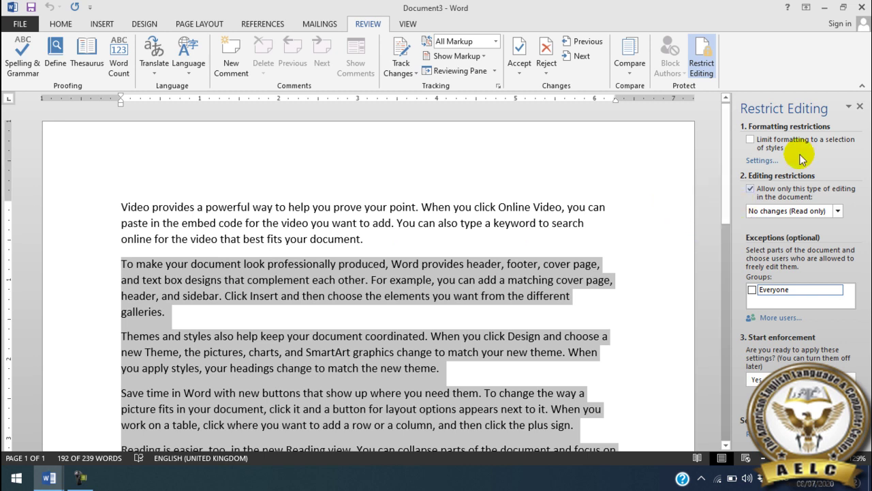
pyautogui.click(860, 107)
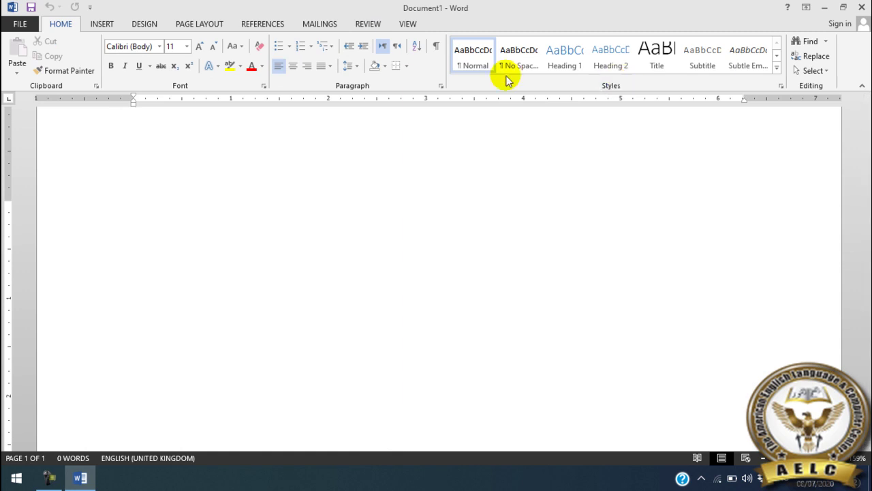
# Step: Generate five sample paragraphs in Document1 by entering =rand() on the page
pyautogui.click(368, 24)
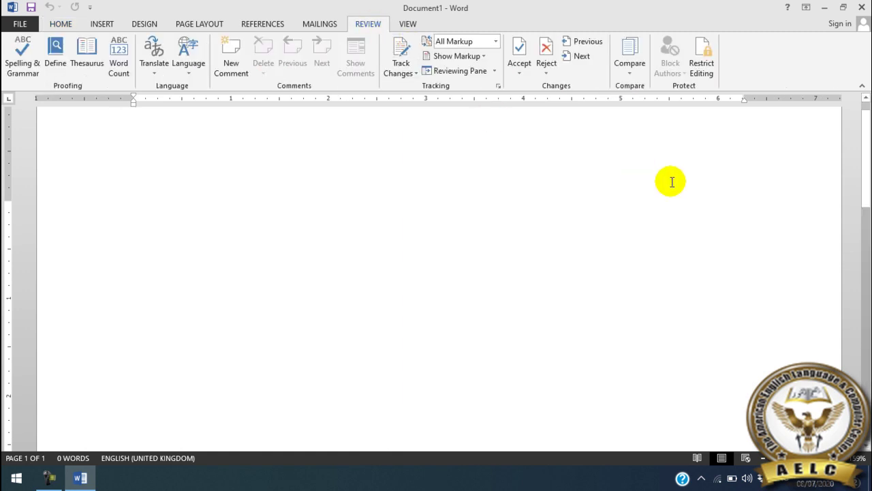
pyautogui.scroll(1, 518, 262)
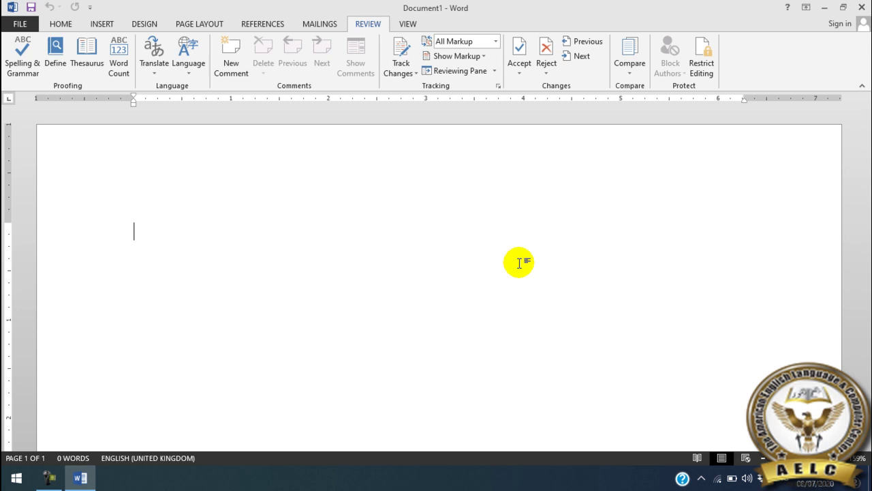
pyautogui.write('=r')
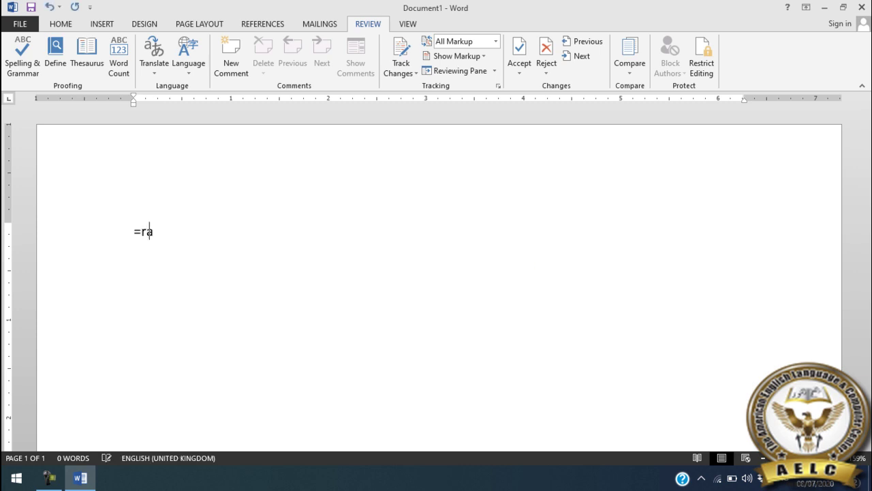
pyautogui.write('and')
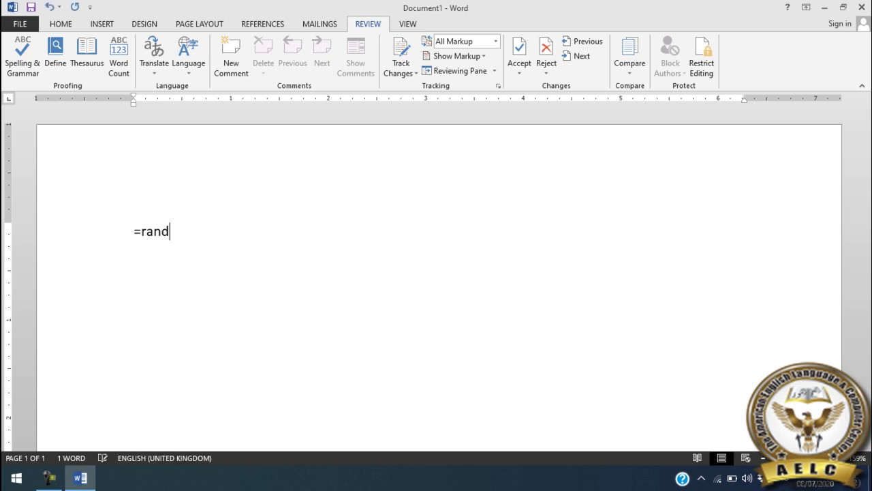
pyautogui.write('()')
pyautogui.press('Return')
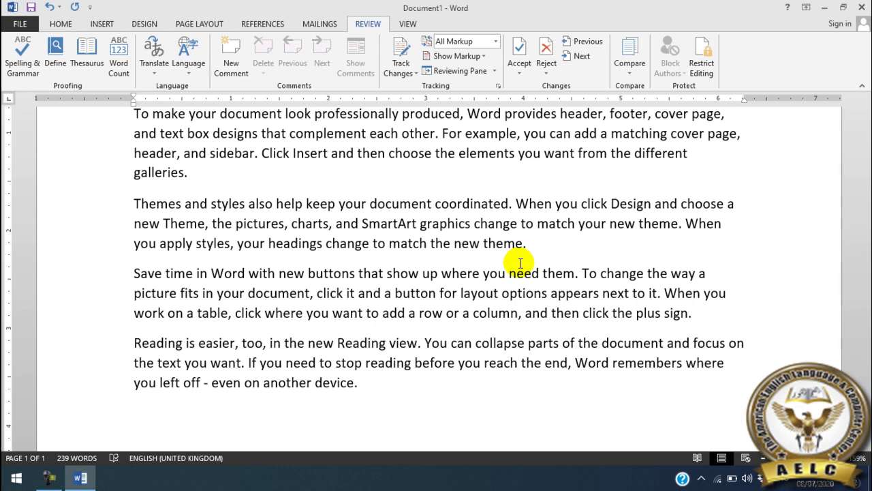
# Step: Save the document as 01 on the Desktop
pyautogui.press('F12')
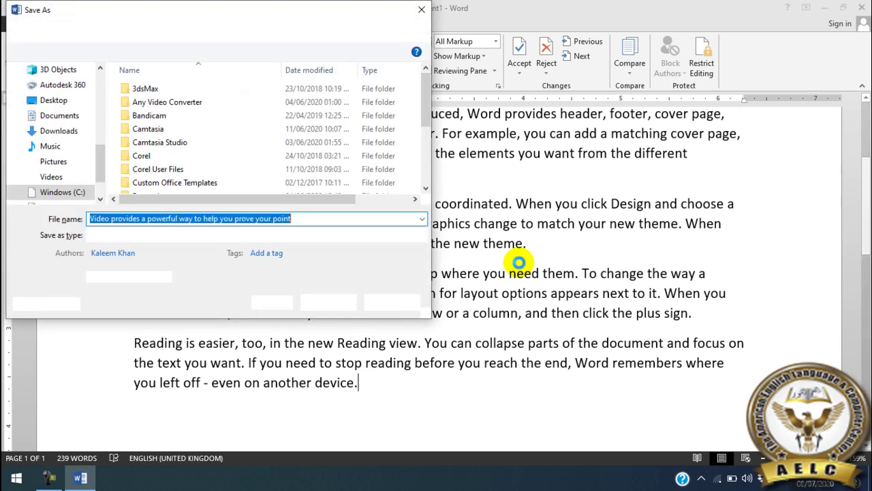
pyautogui.click(55, 99)
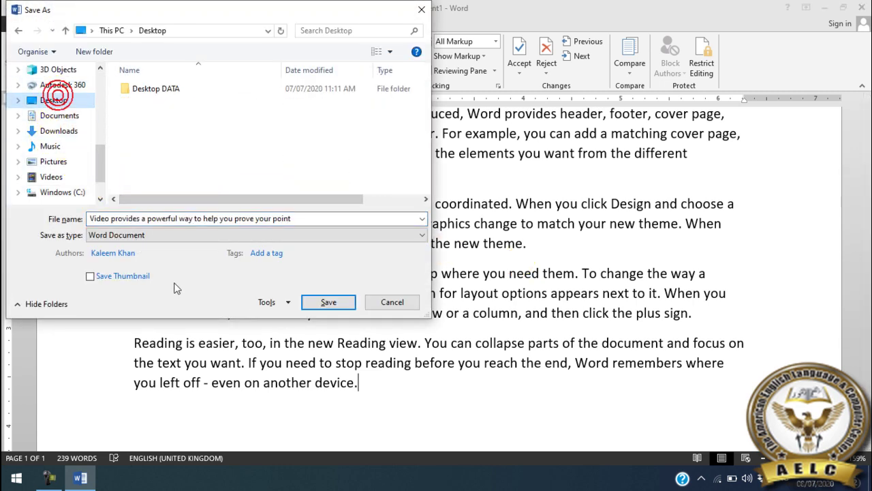
pyautogui.tripleClick(179, 218)
pyautogui.write('01')
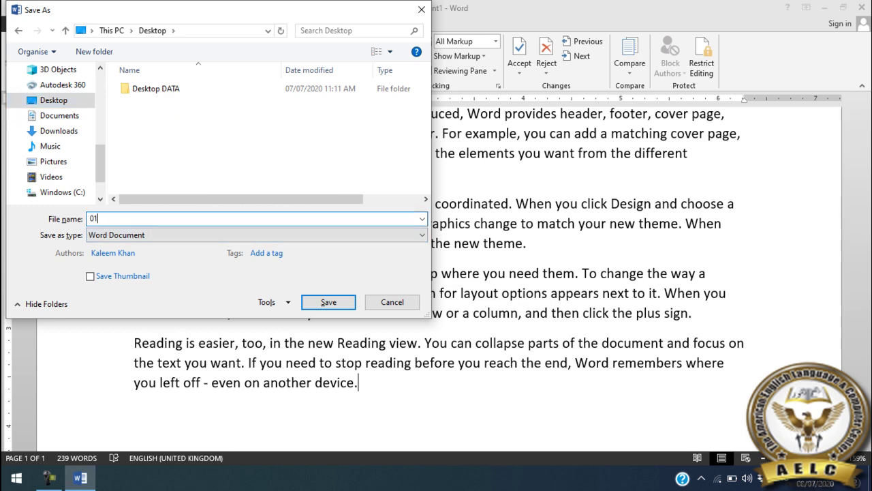
pyautogui.press('Return')
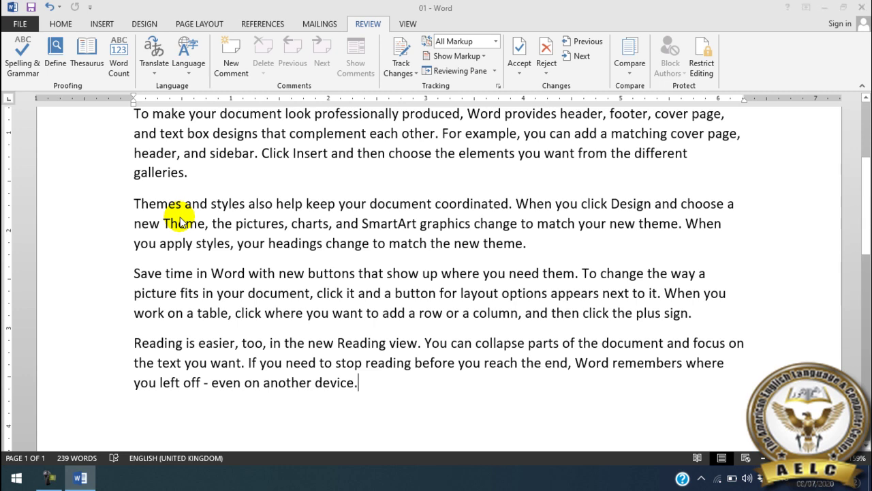
# Step: Save a copy named 02 in the Documents folder
pyautogui.press('F12')
pyautogui.click(62, 117)
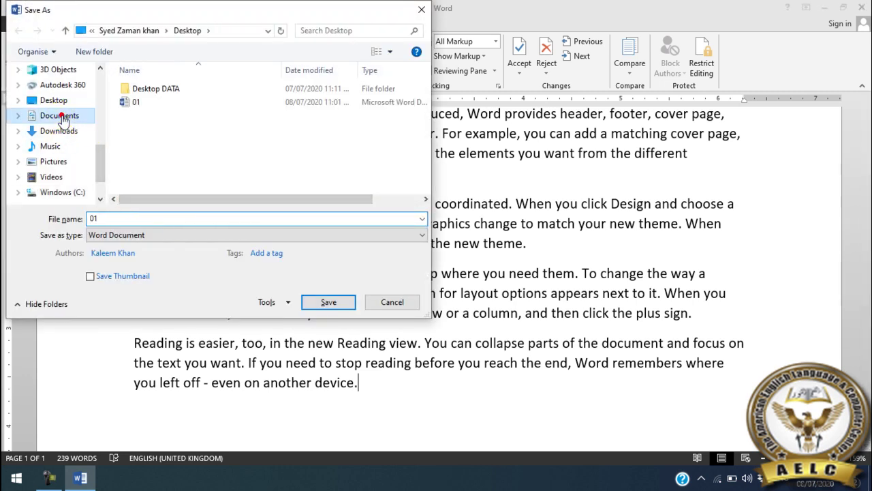
pyautogui.doubleClick(94, 218)
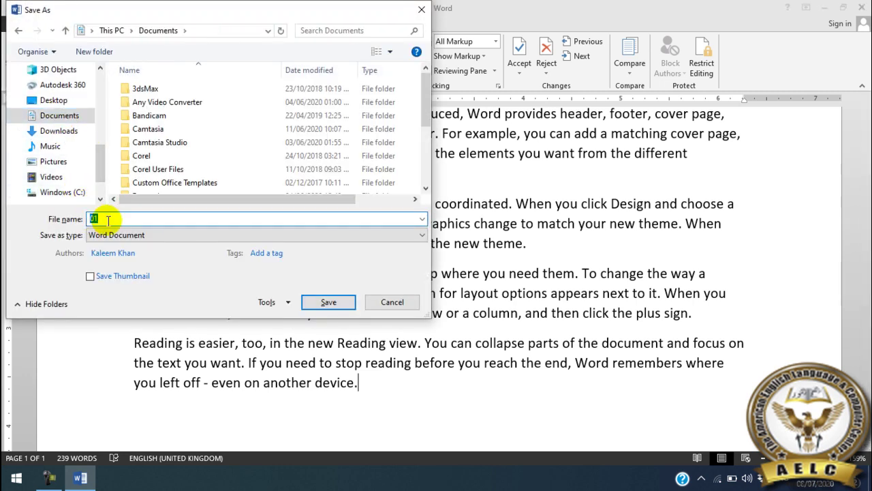
pyautogui.write('02')
pyautogui.press('Return')
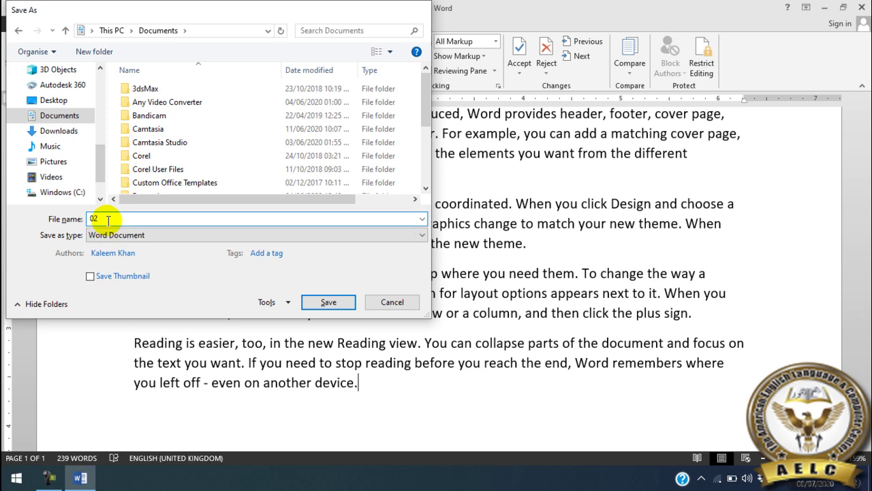
# Step: Make the second paragraph bold, underlined and italic
pyautogui.scroll(2, 324, 257)
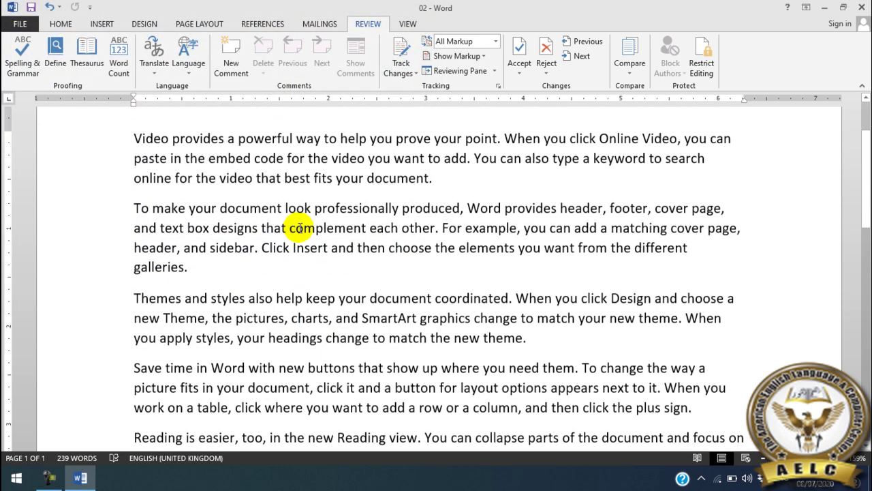
pyautogui.scroll(2, 337, 221)
pyautogui.scroll(-1, 351, 229)
pyautogui.scroll(-1, 351, 230)
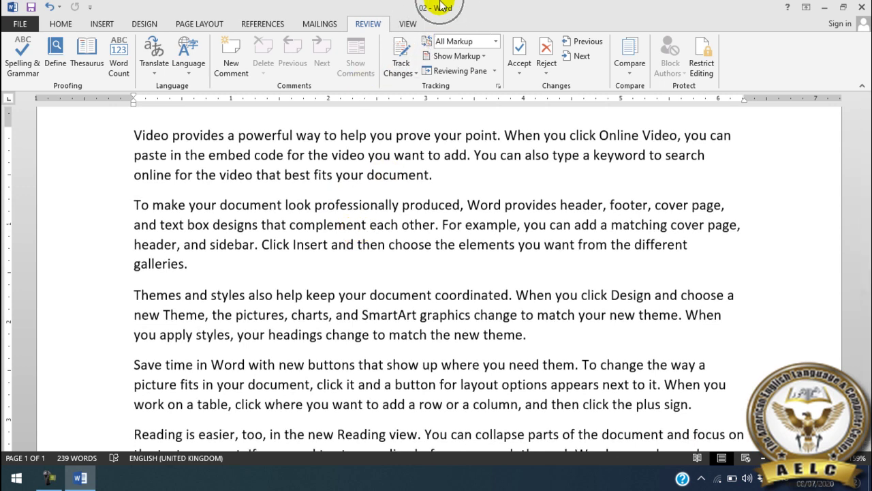
pyautogui.click(219, 274)
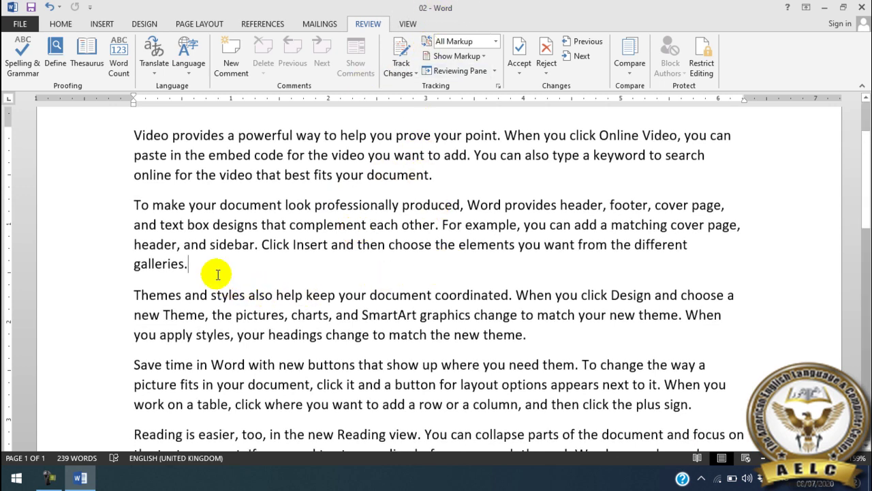
pyautogui.tripleClick(219, 274)
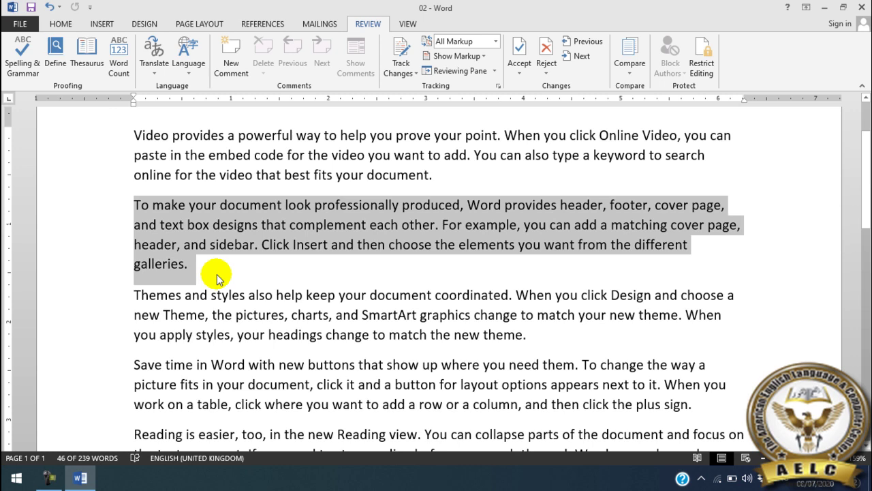
pyautogui.hotkey('ctrl', 'b')
pyautogui.hotkey('ctrl', 'u')
pyautogui.hotkey('ctrl', 'i')
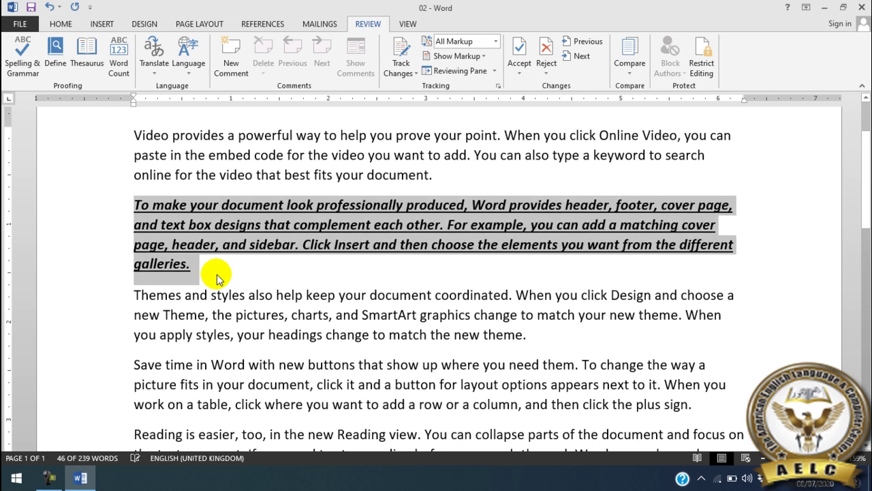
# Step: Delete the whole Reading paragraph
pyautogui.scroll(-3, 232, 286)
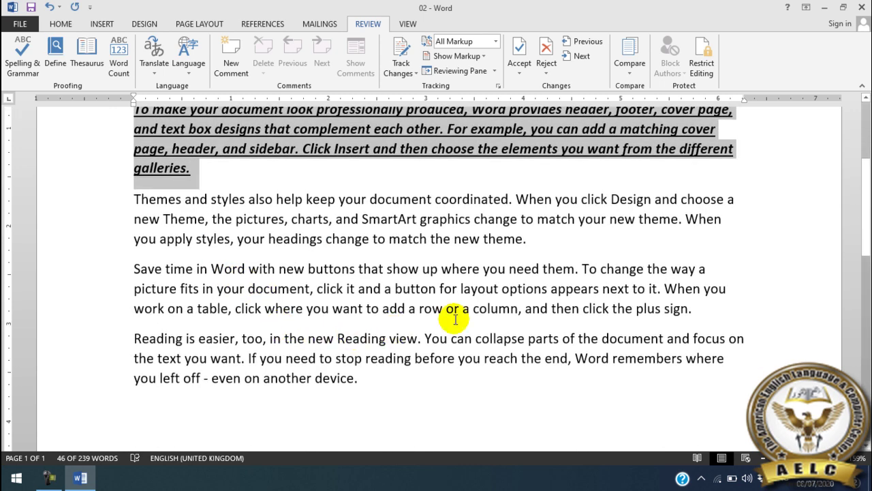
pyautogui.click(396, 382)
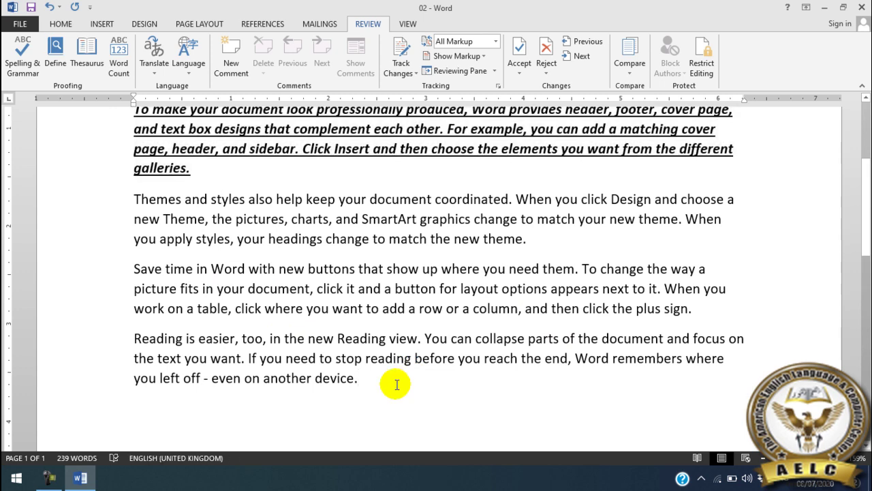
pyautogui.tripleClick(396, 383)
pyautogui.press('Delete')
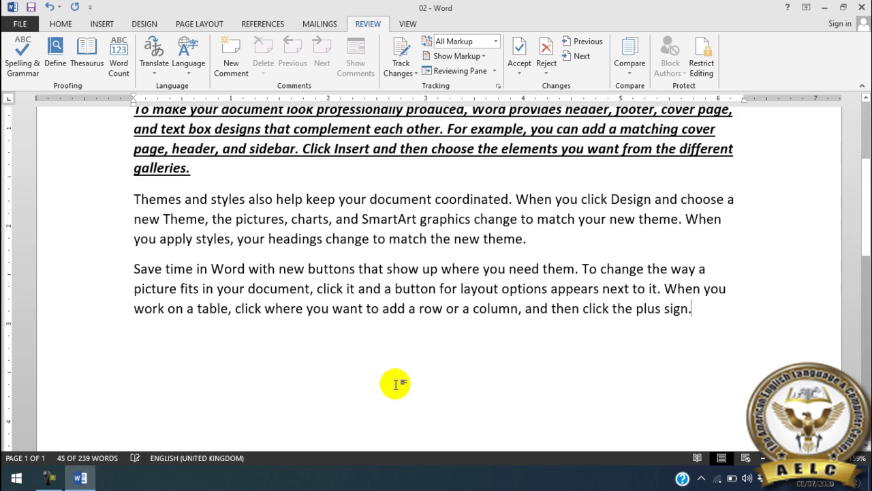
# Step: Add a new line after the Themes paragraph and type the numbers 1 2 3 4 5
pyautogui.click(534, 241)
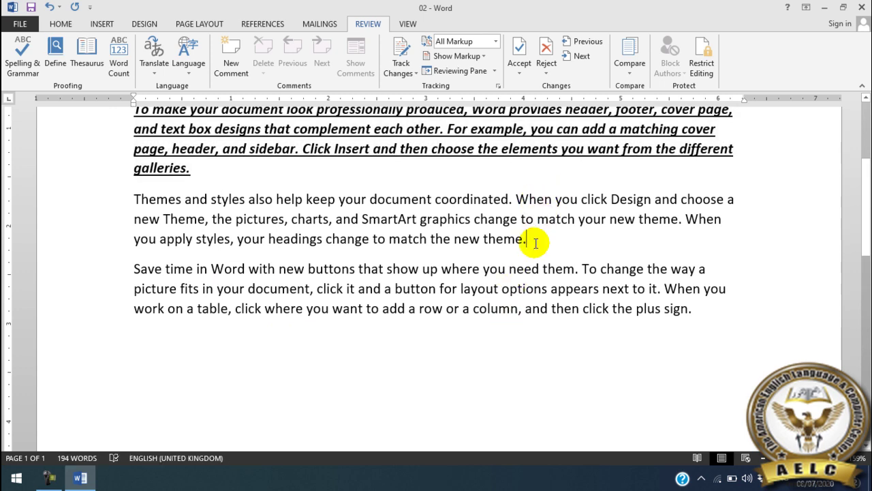
pyautogui.press('Return')
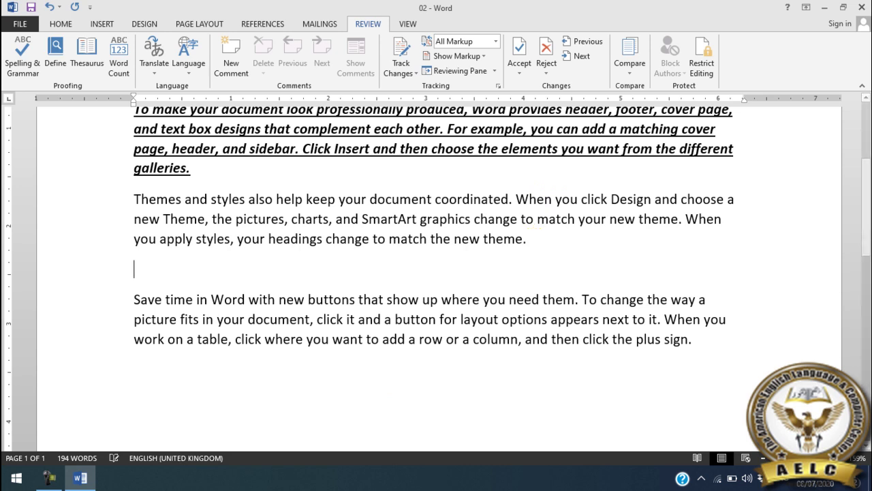
pyautogui.write('1 2 ')
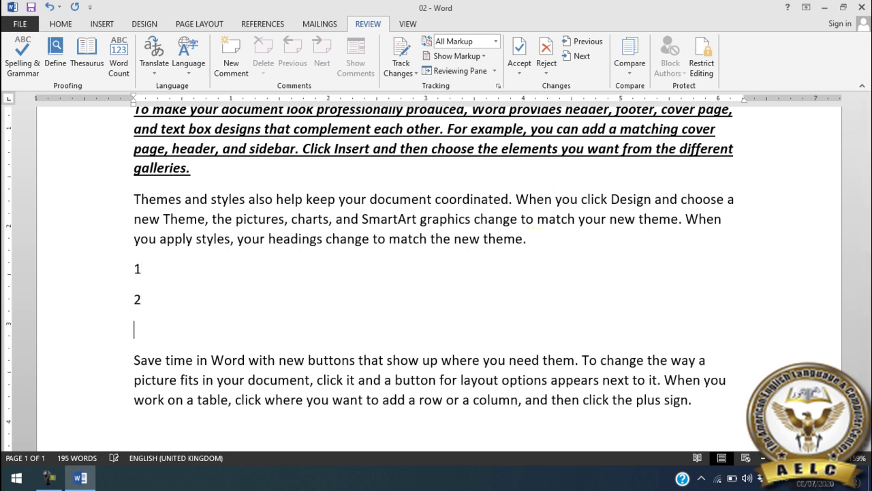
pyautogui.write('3 4 5')
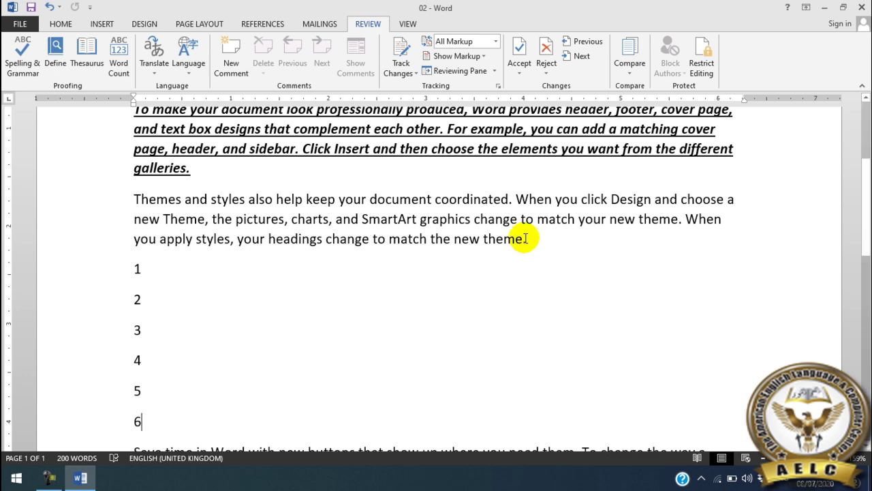
# Step: Close 02, open the desktop 01 file and dismiss the activation prompt
pyautogui.click(862, 8)
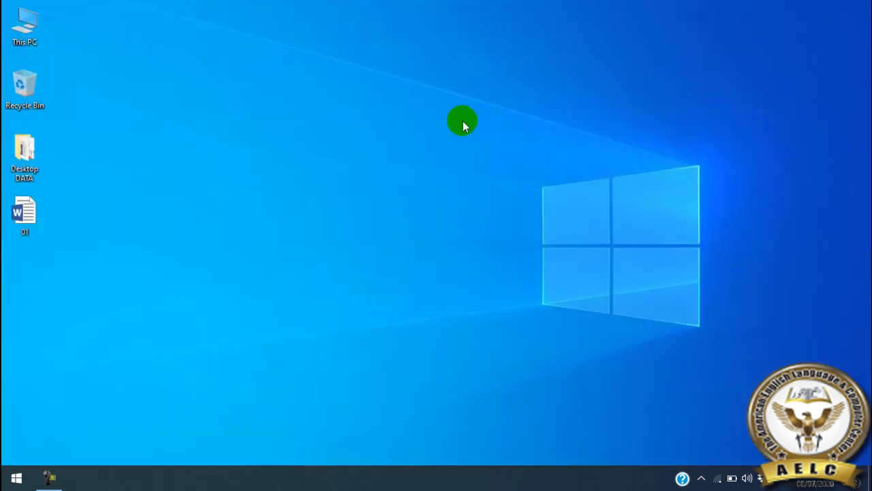
pyautogui.click(25, 220)
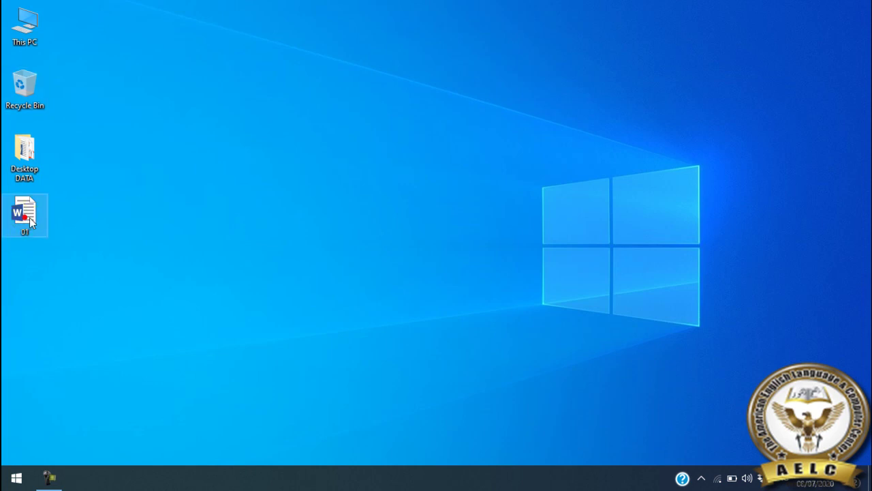
pyautogui.doubleClick(29, 218)
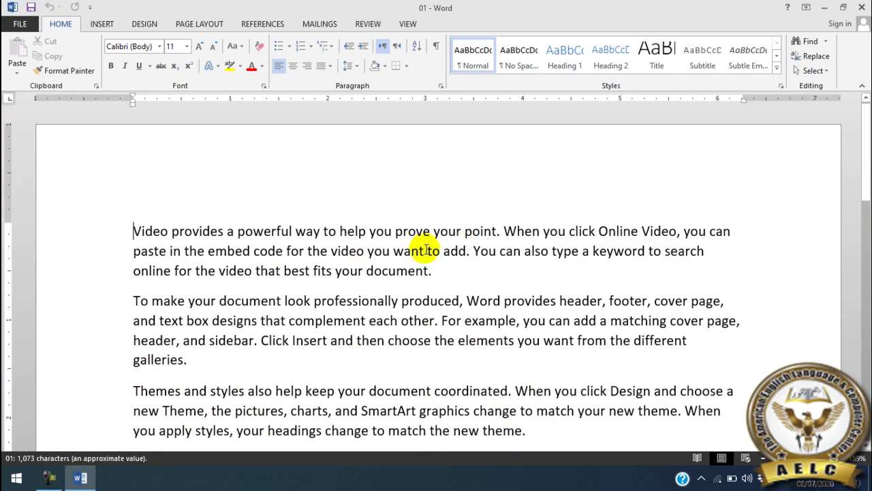
pyautogui.click(563, 363)
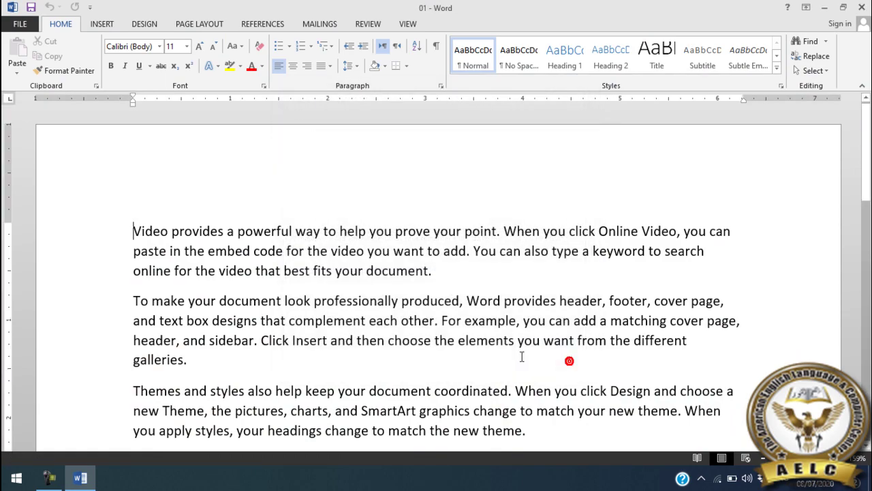
pyautogui.scroll(-3, 401, 306)
pyautogui.scroll(-5, 401, 312)
pyautogui.scroll(5, 401, 312)
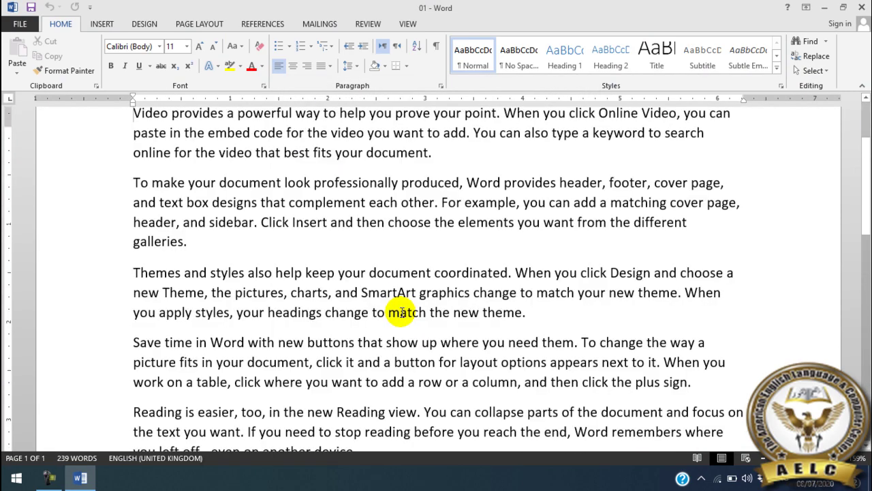
pyautogui.scroll(4, 401, 312)
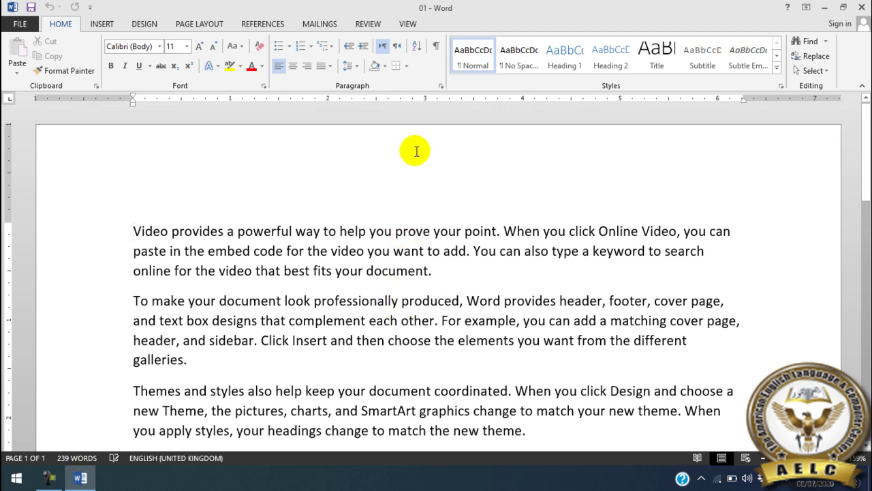
# Step: Compare 01 (Original) with 02.docx (Revised), picking the other 02.docx after a file-not-found error
pyautogui.click(361, 26)
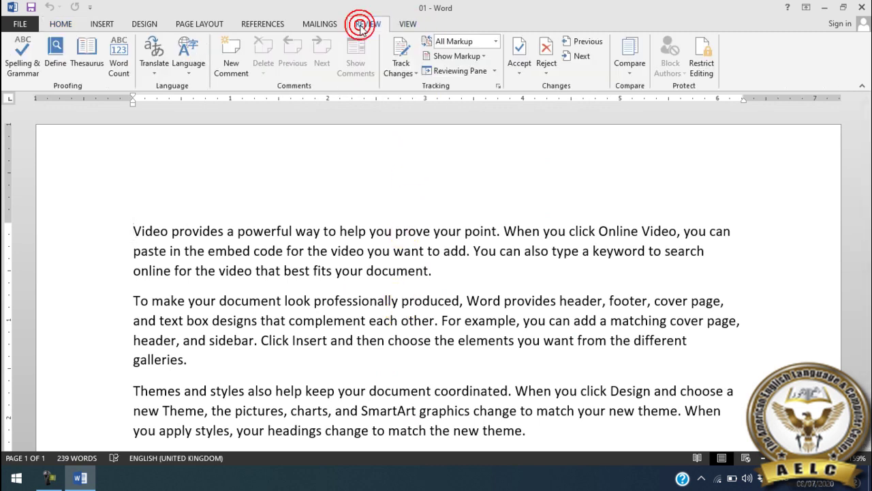
pyautogui.click(631, 65)
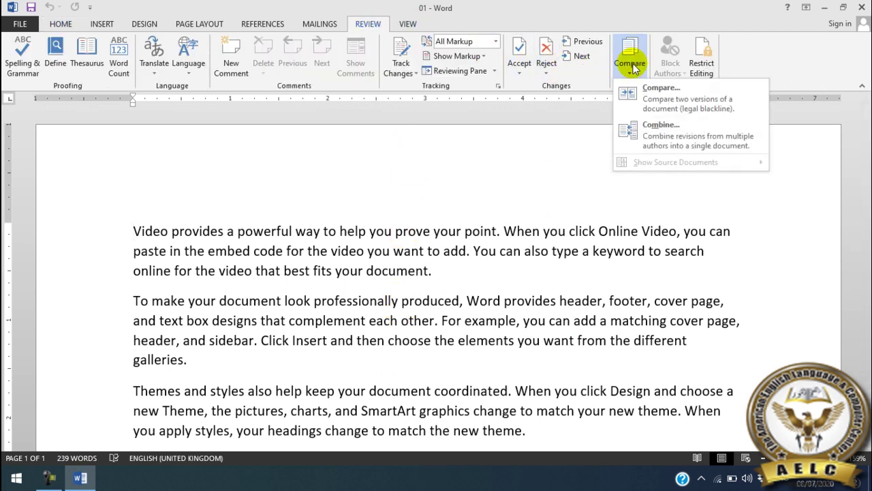
pyautogui.click(659, 100)
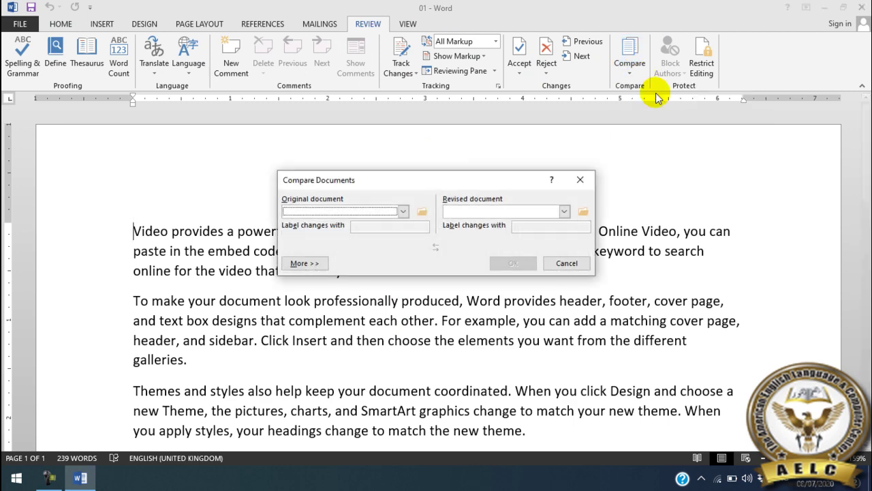
pyautogui.click(402, 208)
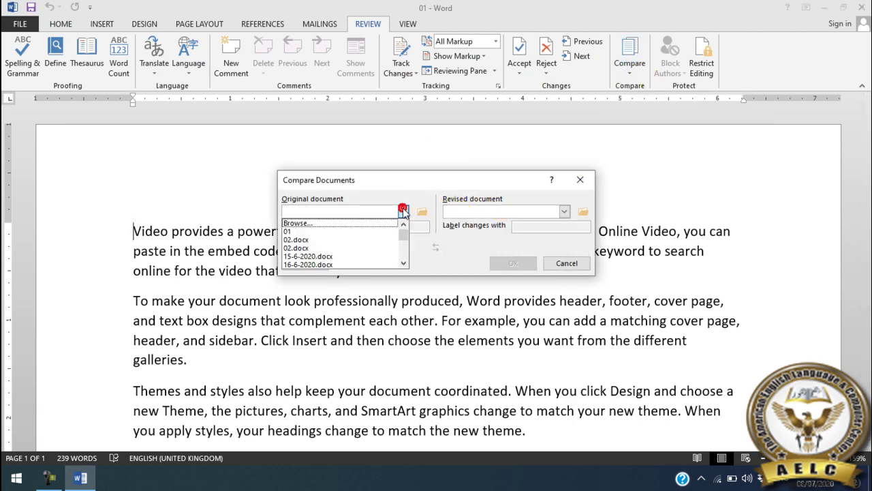
pyautogui.click(373, 229)
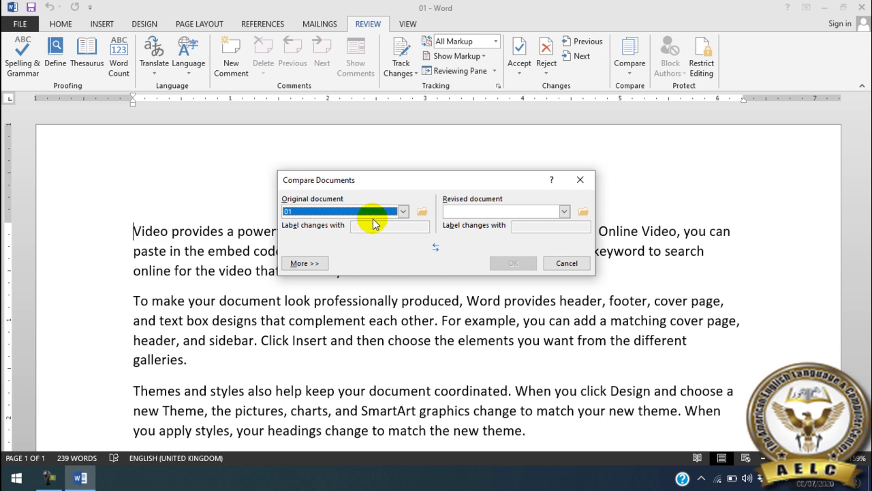
pyautogui.click(512, 211)
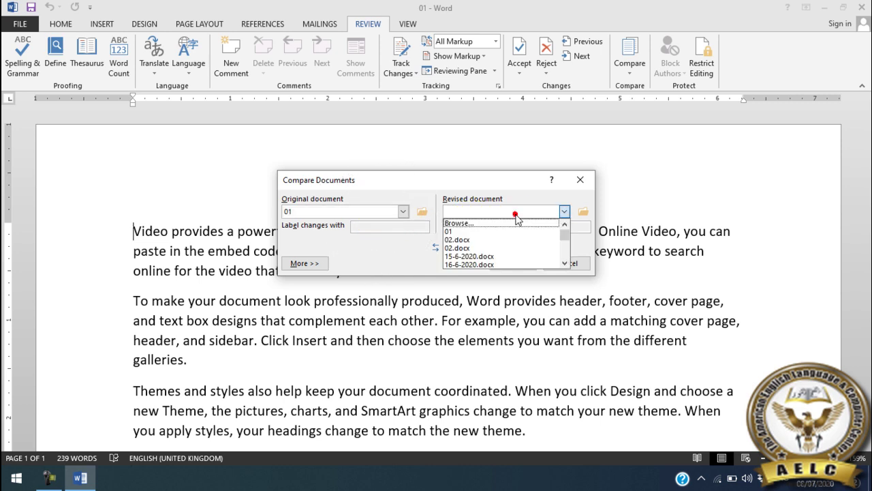
pyautogui.click(467, 240)
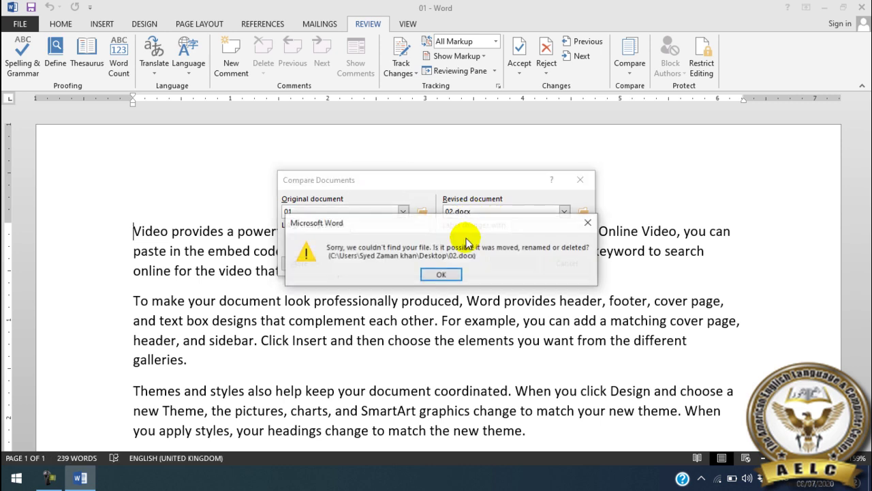
pyautogui.click(588, 223)
pyautogui.click(507, 213)
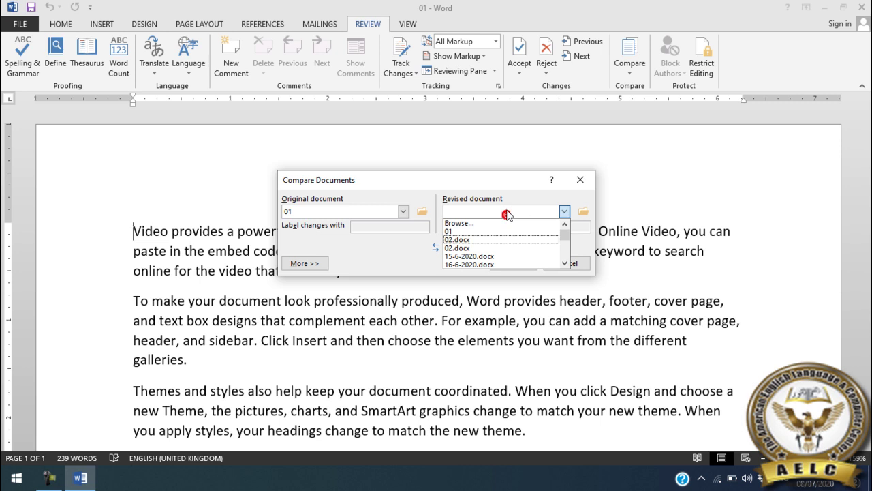
pyautogui.click(488, 249)
pyautogui.click(507, 261)
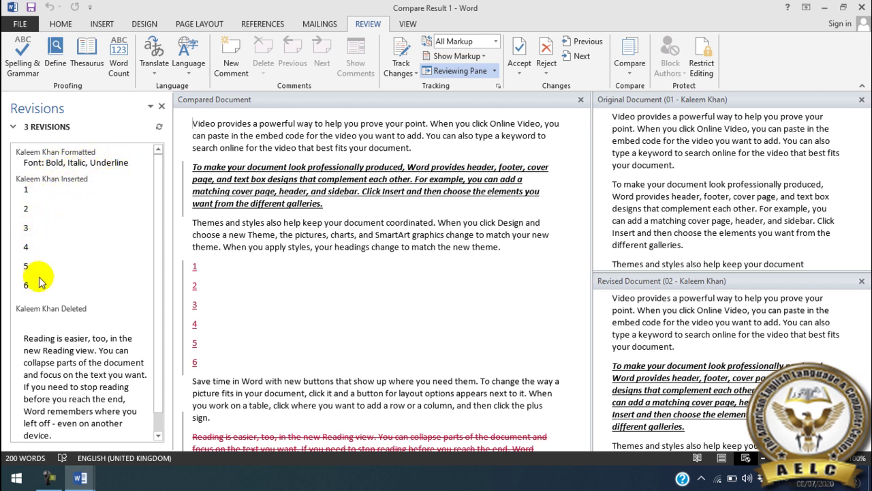
# Step: Scroll Compare Result 1 to review paragraph two's formatting, inserted numbers and deleted Reading paragraph
pyautogui.scroll(-1, 58, 322)
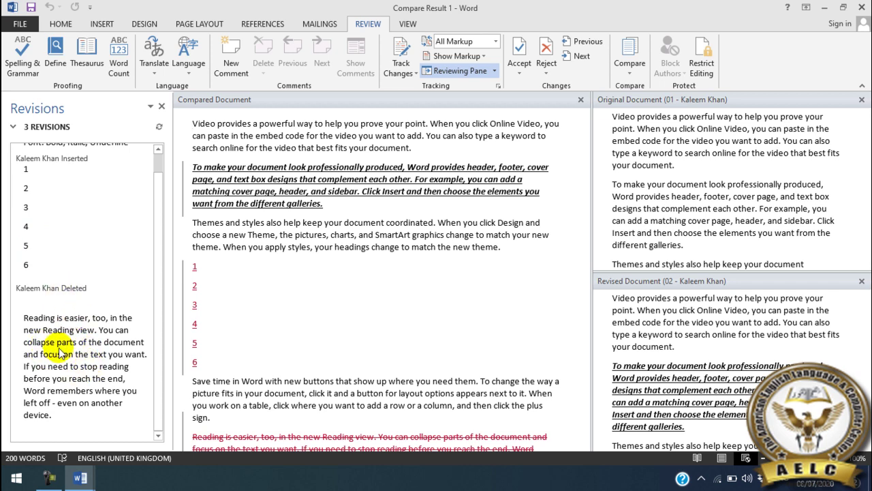
pyautogui.scroll(-1, 249, 294)
pyautogui.scroll(1, 249, 293)
pyautogui.scroll(-1, 249, 290)
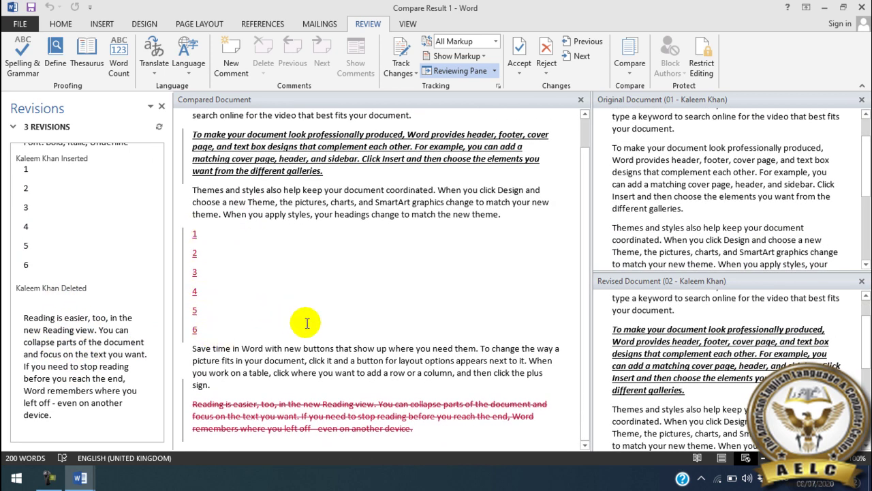
pyautogui.scroll(1, 691, 143)
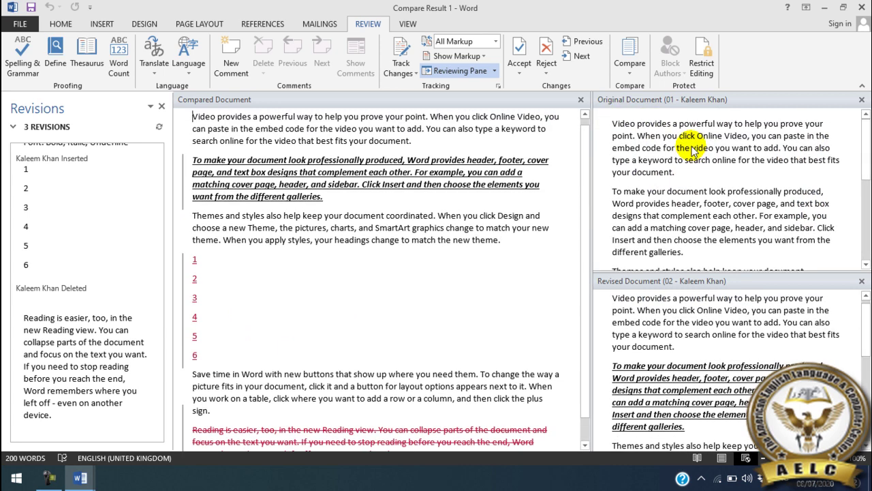
pyautogui.scroll(-3, 722, 164)
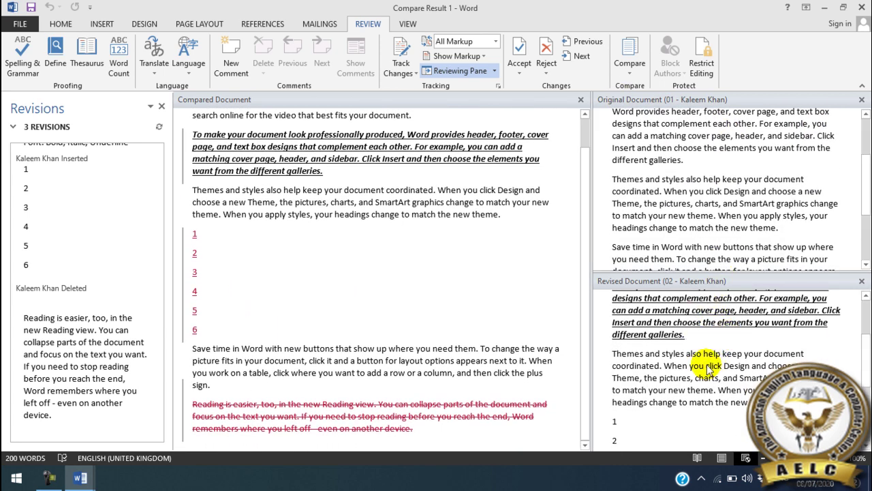
pyautogui.scroll(2, 708, 368)
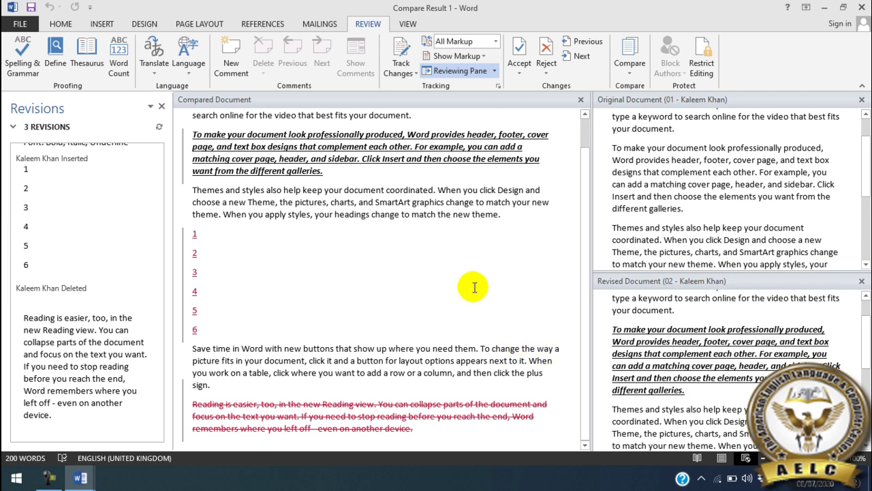
pyautogui.scroll(1, 475, 286)
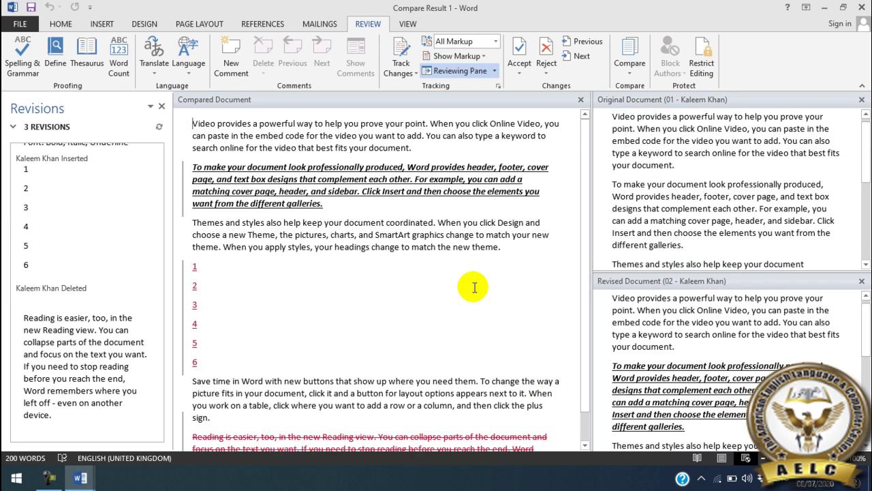